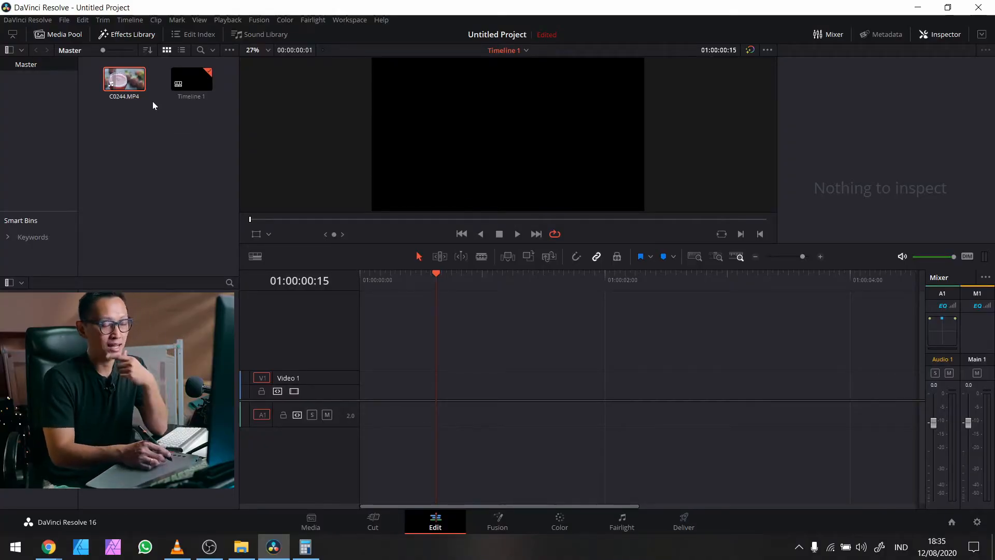
# Step: Open C0244.MP4 in the source viewer
pyautogui.click(130, 84)
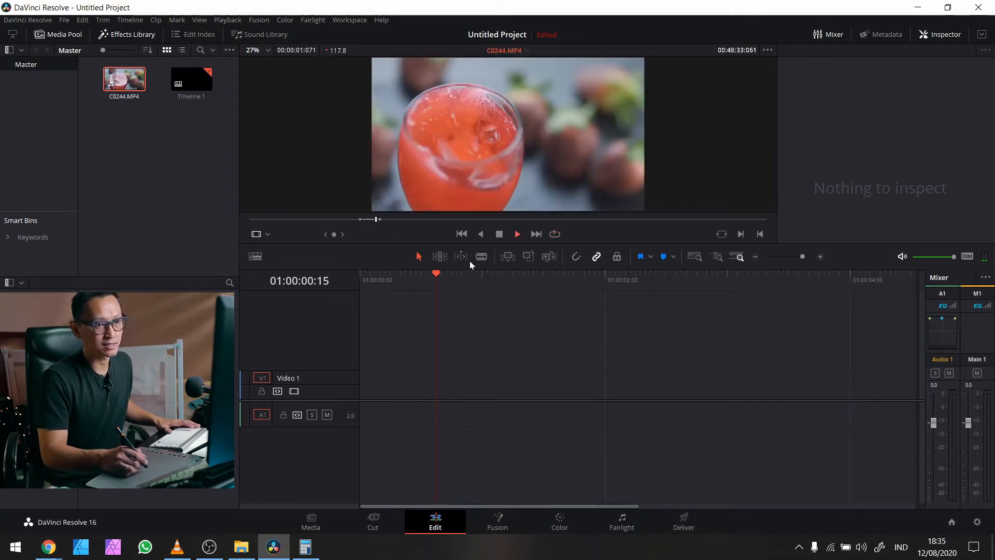
# Step: Insert C0244.MP4 into Timeline 1 and delete the gap before it
pyautogui.press('space')
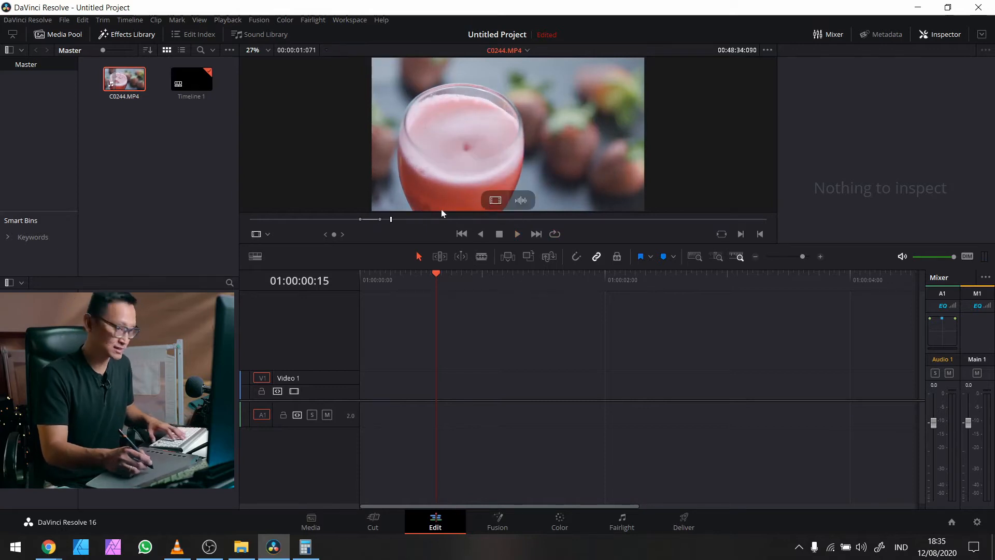
pyautogui.press('F9')
pyautogui.click(389, 385)
pyautogui.press('Delete')
# Step: Play Timeline 1 from the start and mute the A1 audio track
pyautogui.press('Home')
pyautogui.press('space')
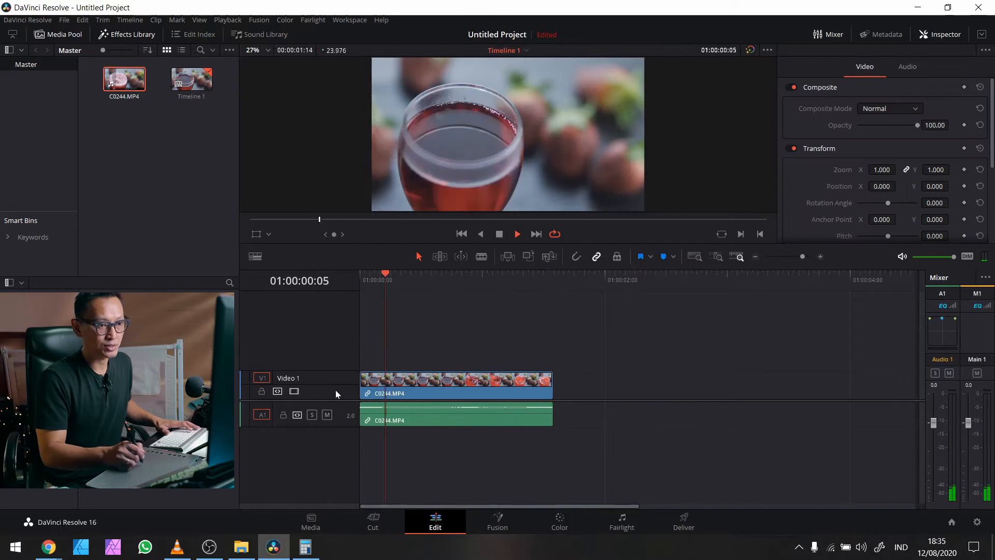
pyautogui.click(327, 414)
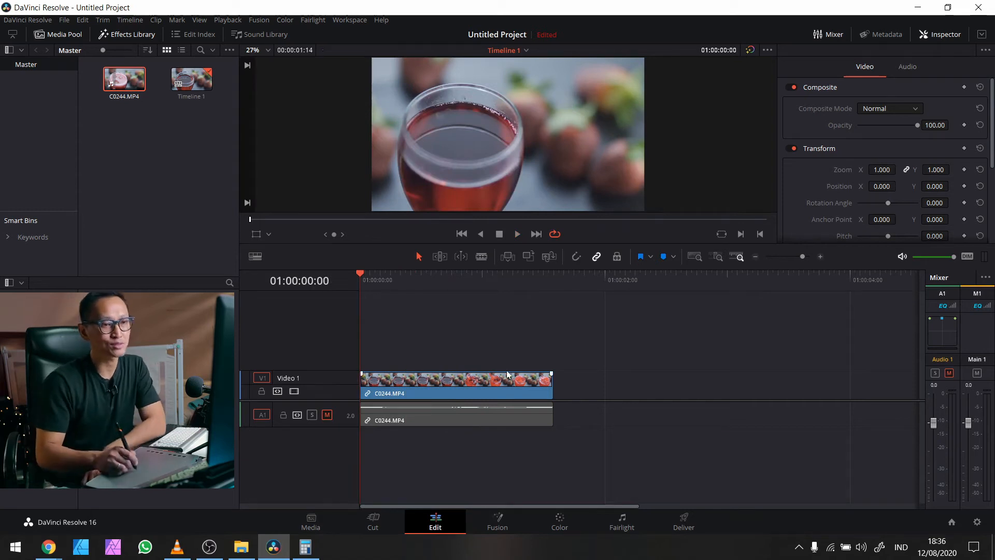
pyautogui.click(454, 387)
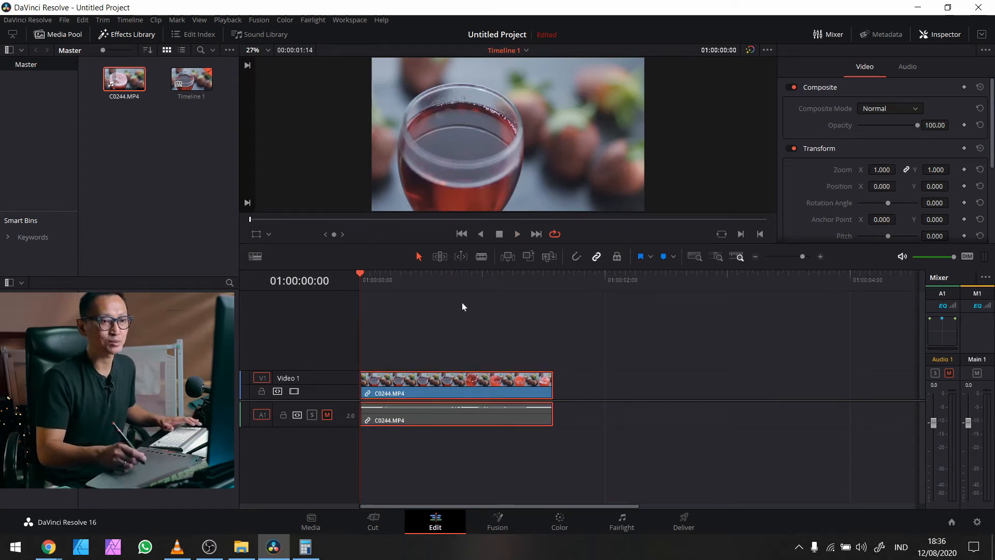
# Step: Read the clip's 23.976 fps in Change Clip Speed, cancel unchanged, and launch Calculator
pyautogui.rightClick(454, 387)
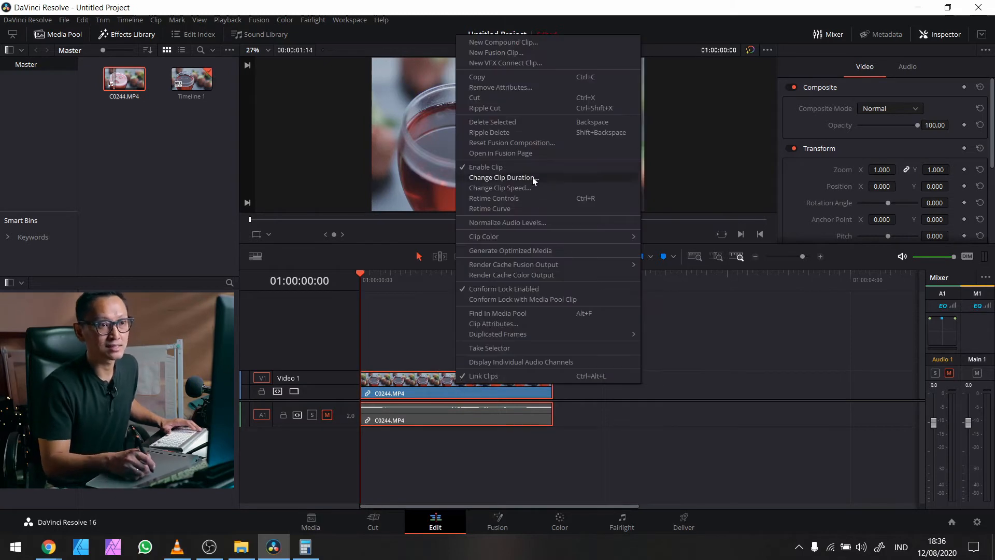
pyautogui.click(539, 188)
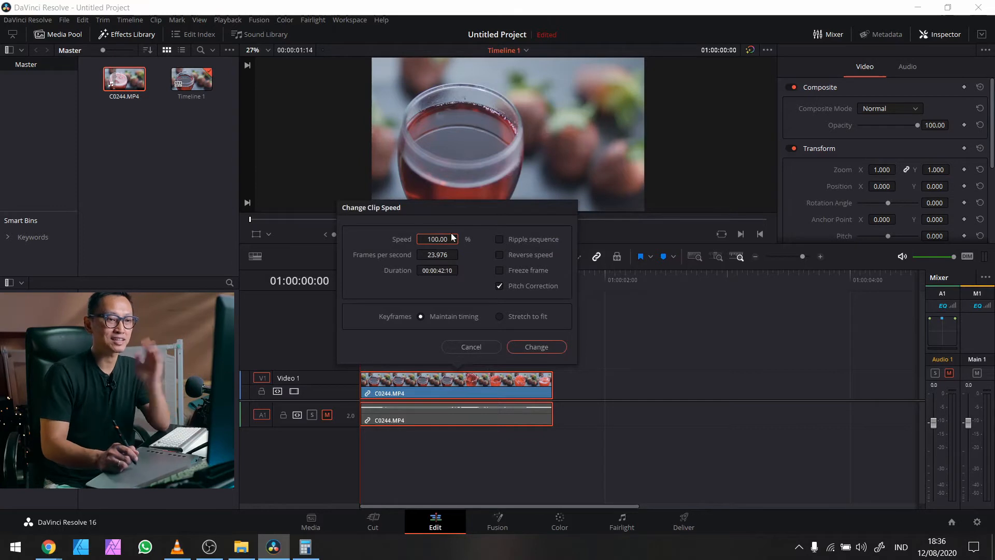
pyautogui.click(471, 346)
pyautogui.click(313, 547)
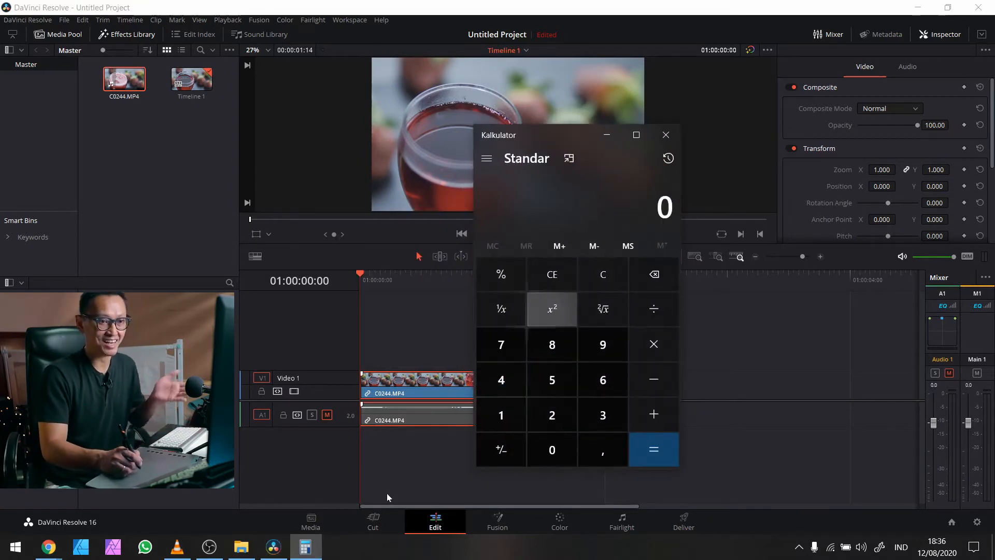
# Step: Compute 24 ÷ 120 in Calculator
pyautogui.click(552, 414)
pyautogui.click(501, 380)
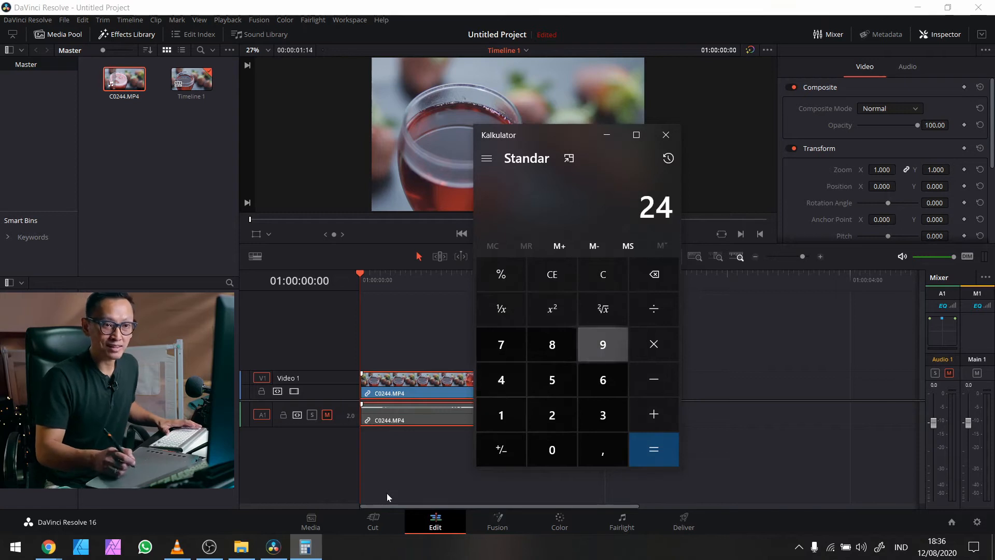
pyautogui.click(653, 308)
pyautogui.click(501, 415)
pyautogui.click(552, 415)
pyautogui.click(552, 449)
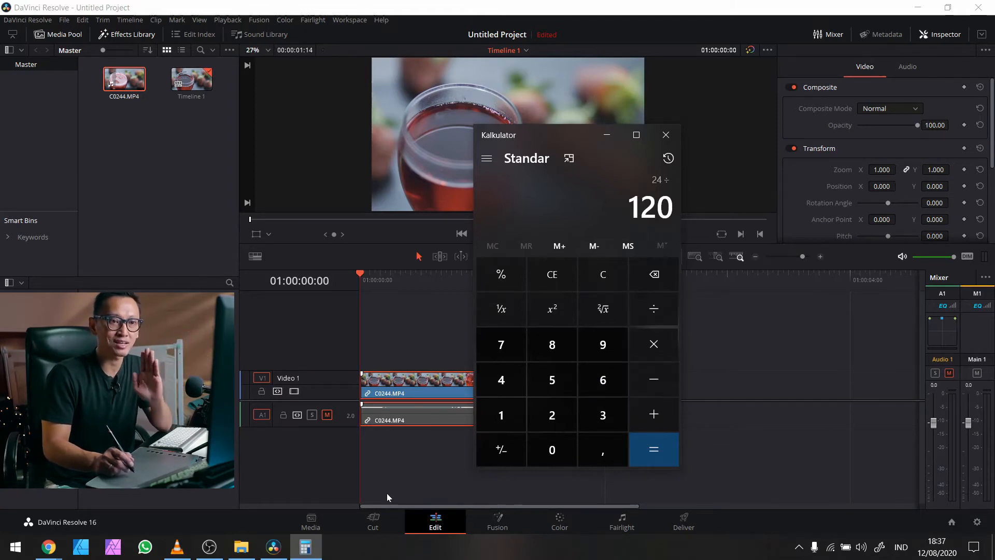
pyautogui.click(653, 449)
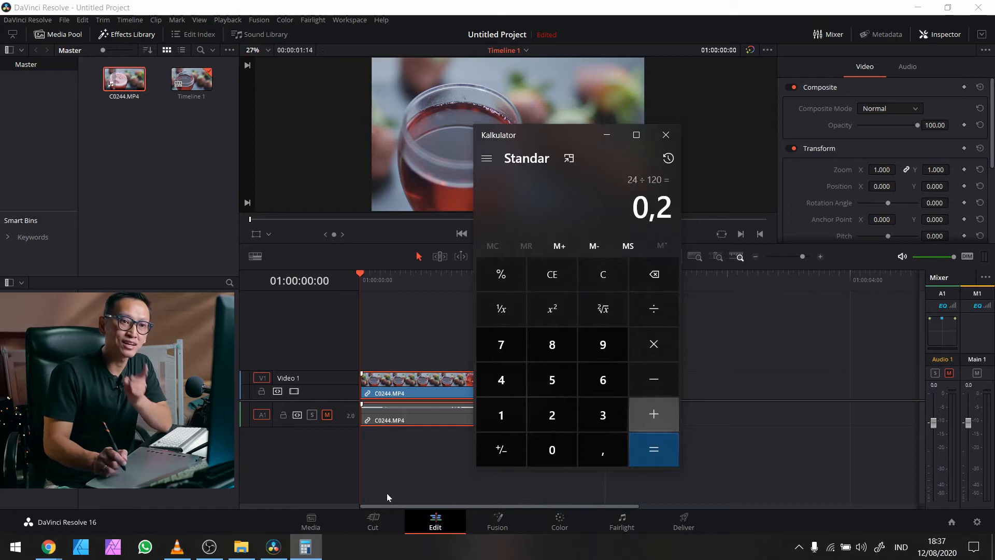
# Step: Multiply the 0.2 result by 100 to get 20%, then return to Resolve
pyautogui.click(653, 344)
pyautogui.click(501, 415)
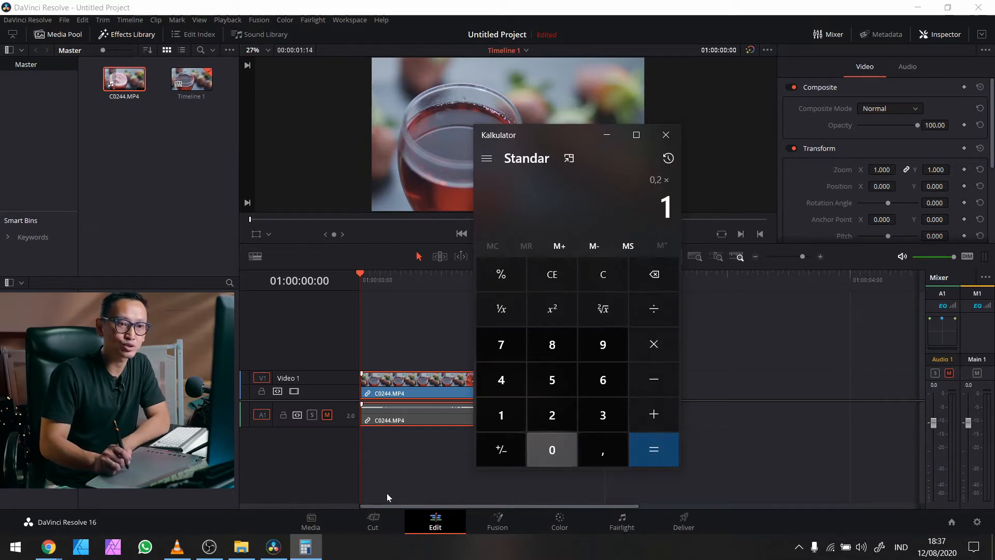
pyautogui.click(552, 449)
pyautogui.click(552, 449)
pyautogui.click(653, 449)
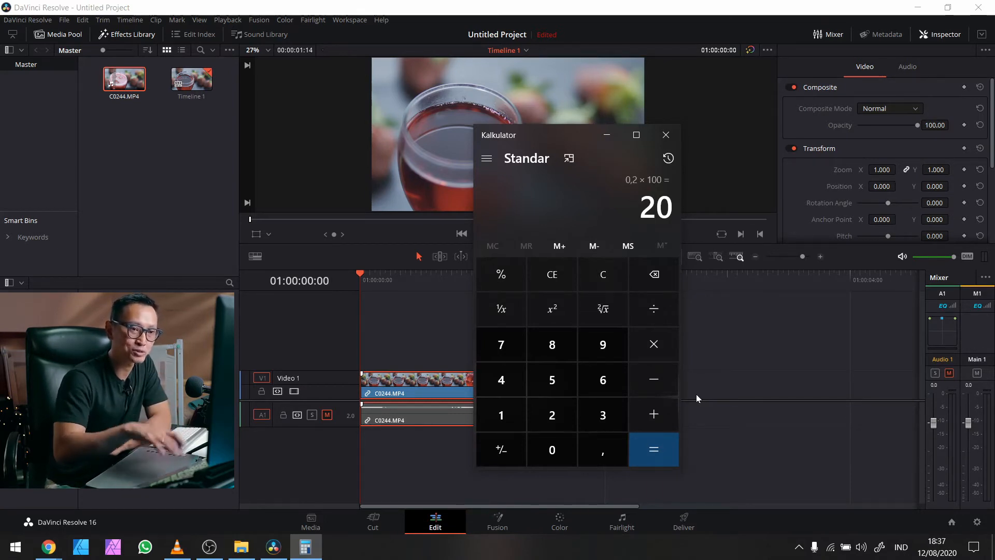
pyautogui.click(365, 258)
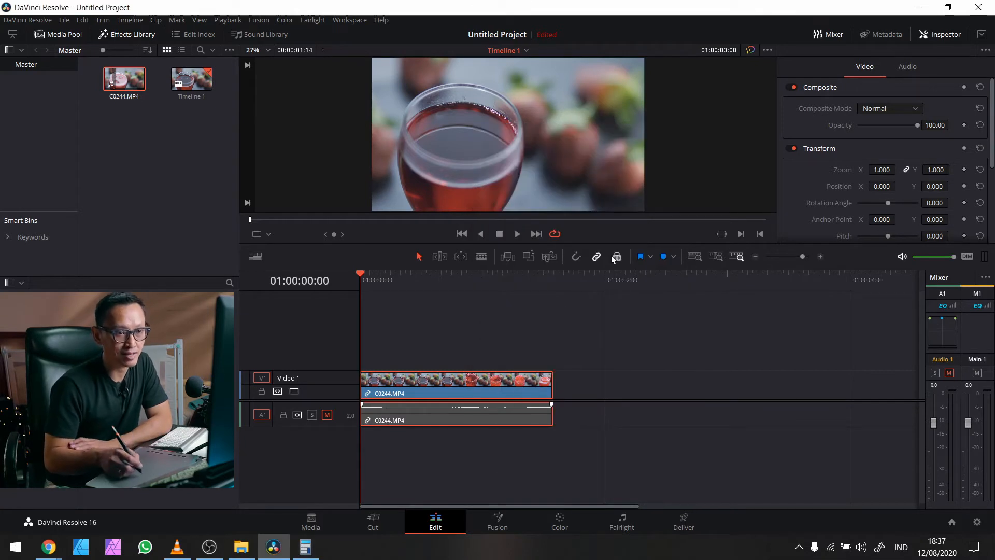
# Step: Set the clip's speed to 20 in Change Clip Speed
pyautogui.click(471, 376)
pyautogui.rightClick(486, 387)
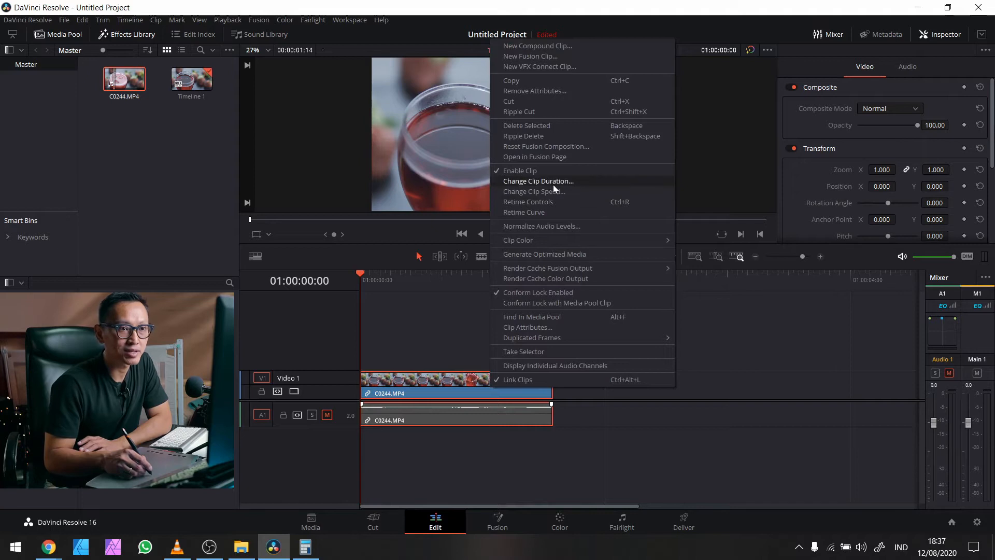
pyautogui.click(551, 191)
pyautogui.write('20')
pyautogui.press('Return')
# Step: Extend the slowed clip to its full length and play it back in an enlarged viewer
pyautogui.press('space')
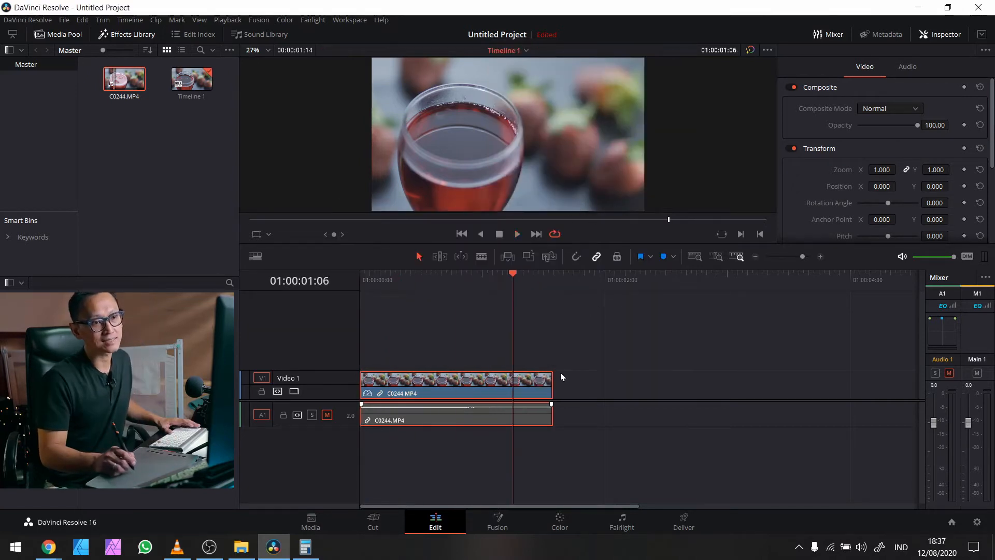
pyautogui.moveTo(548, 386); pyautogui.dragTo(884, 404)
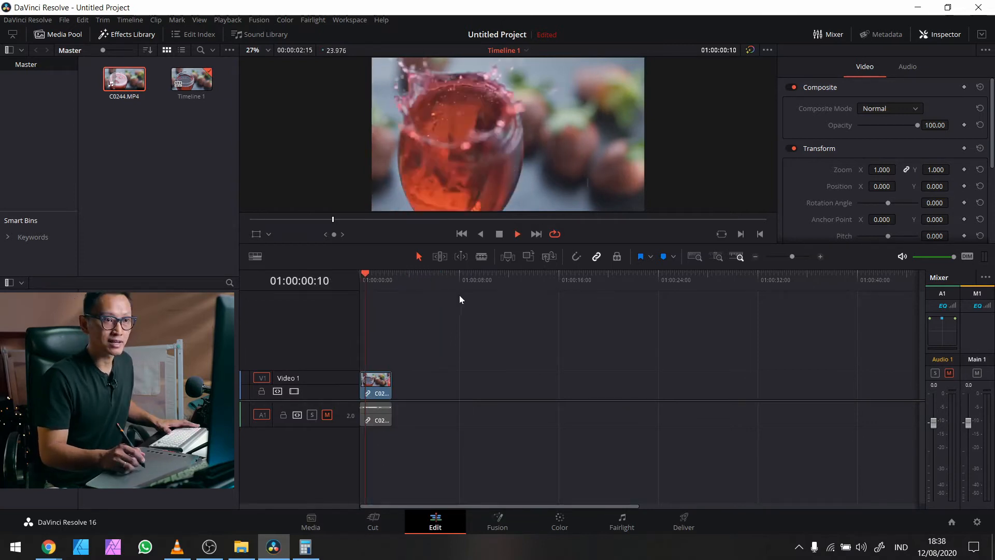
pyautogui.press('space')
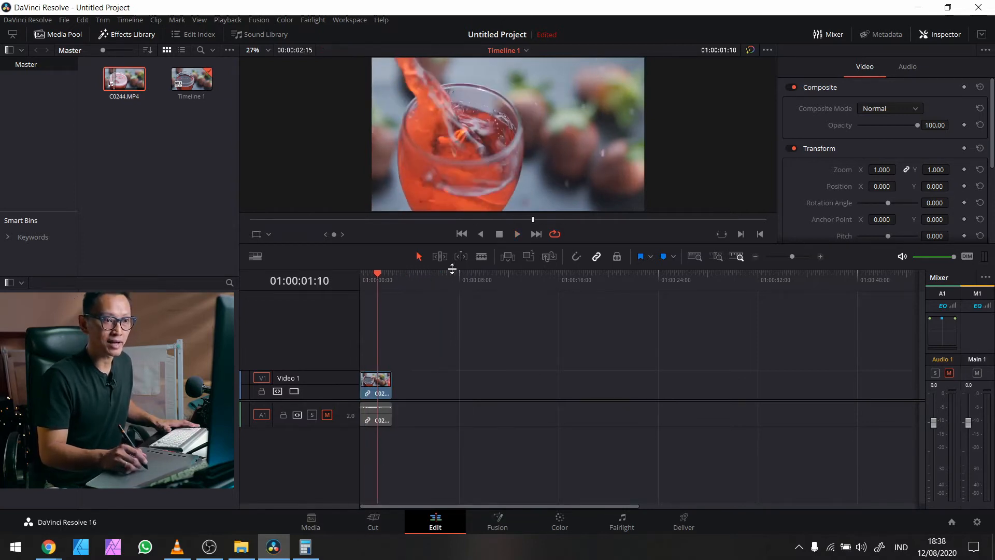
pyautogui.moveTo(426, 272); pyautogui.dragTo(403, 364)
pyautogui.press('space')
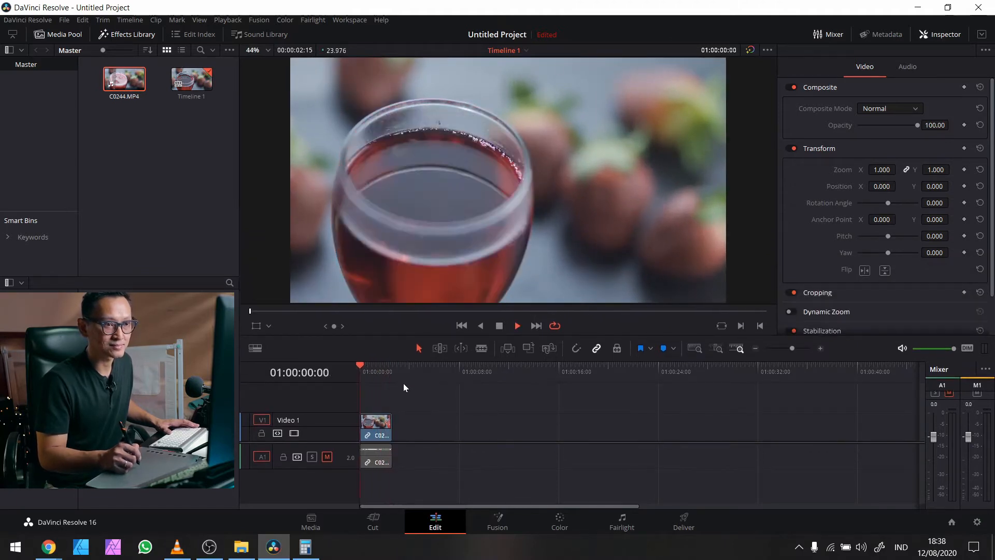
pyautogui.press('space')
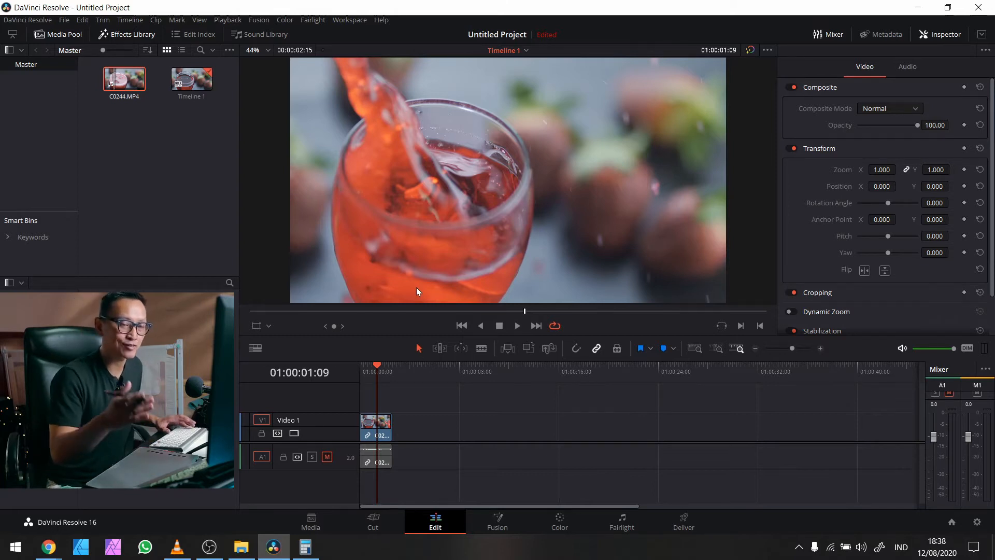
# Step: Enable Retime Controls on the drink clip to show its 20% speed, keeping it at the timeline start
pyautogui.click(695, 348)
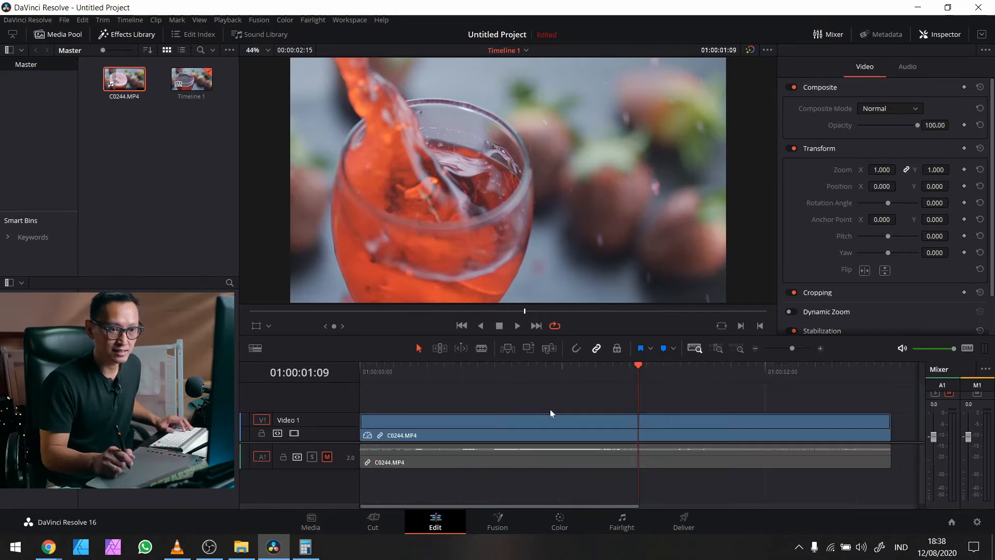
pyautogui.moveTo(343, 413); pyautogui.dragTo(348, 385)
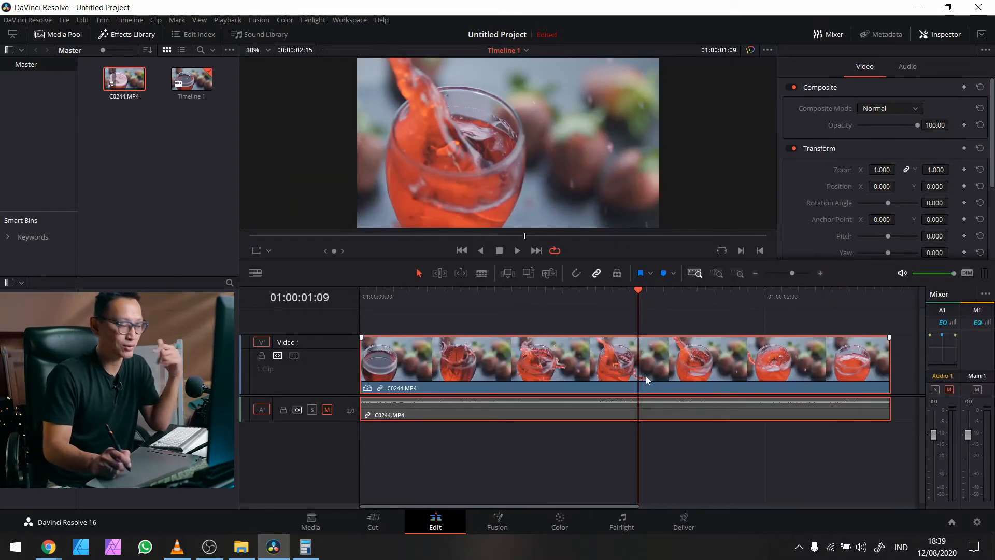
pyautogui.rightClick(633, 383)
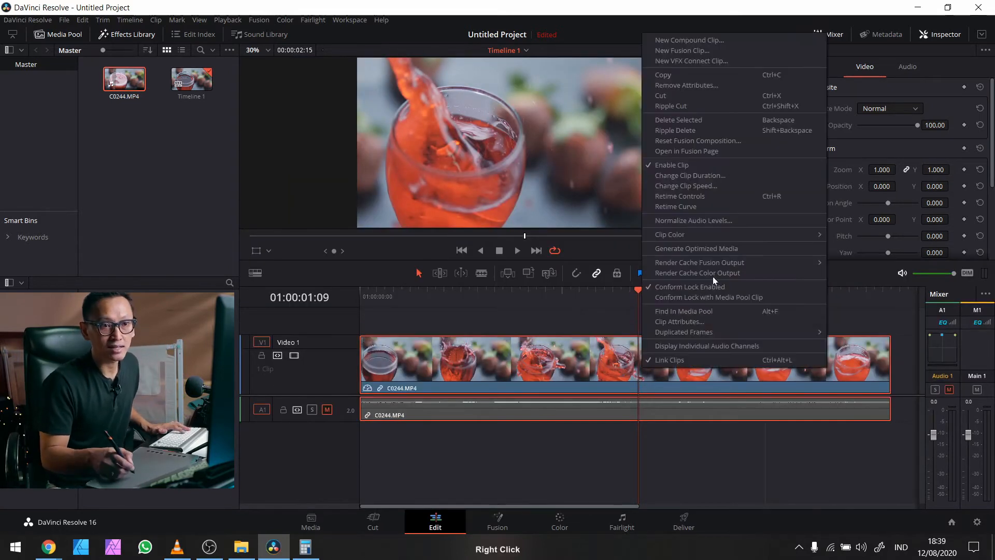
pyautogui.click(708, 196)
pyautogui.moveTo(577, 350); pyautogui.dragTo(450, 389)
pyautogui.moveTo(708, 295); pyautogui.dragTo(241, 310)
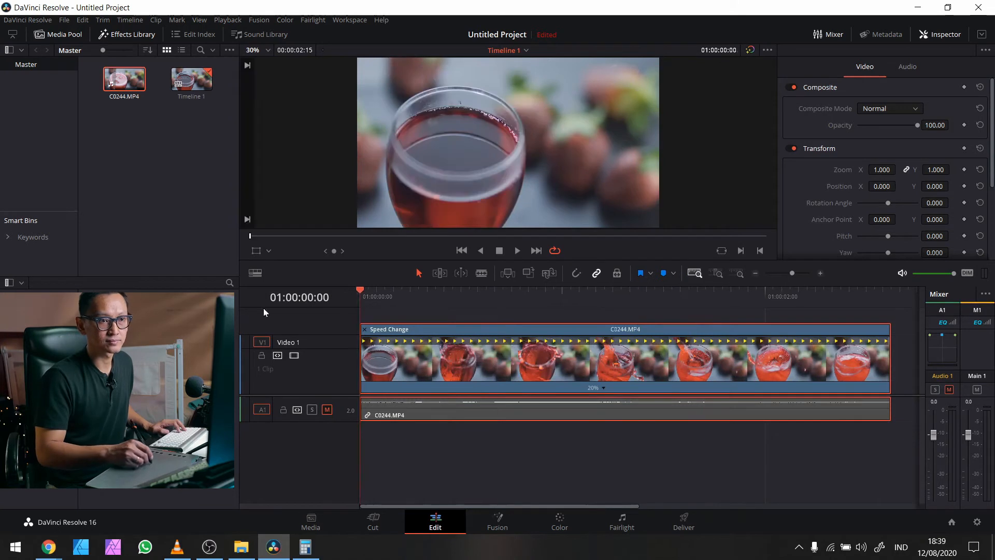
pyautogui.press('space')
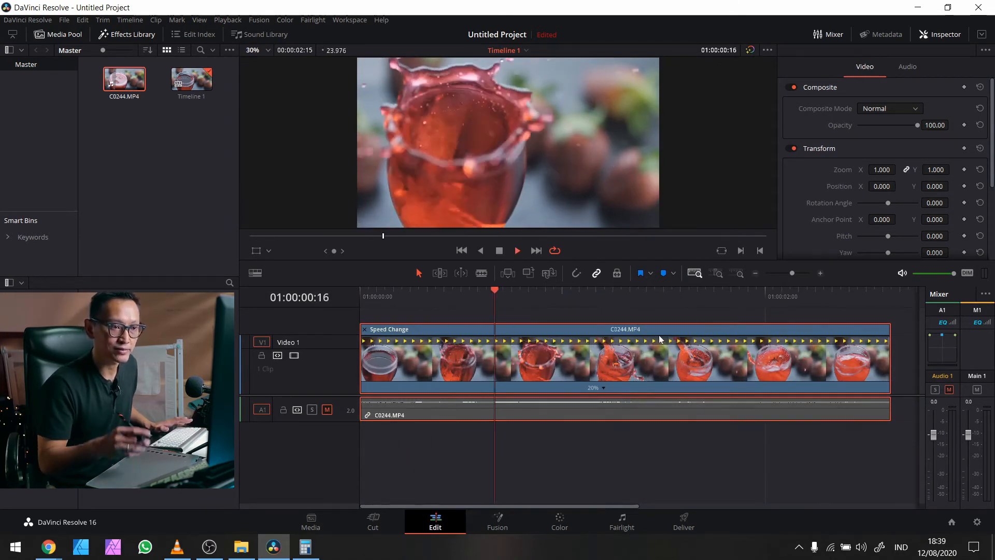
pyautogui.press('space')
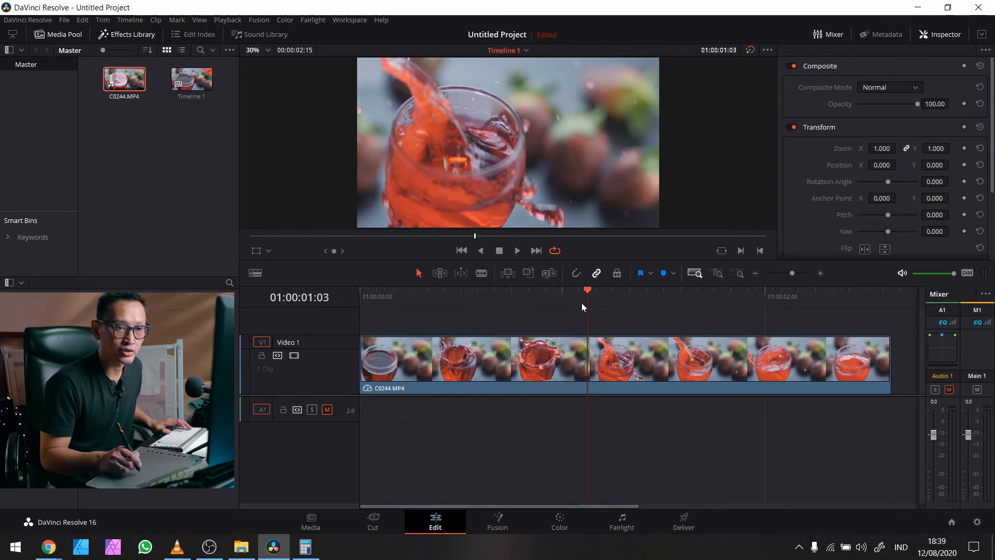
pyautogui.moveTo(582, 304); pyautogui.dragTo(359, 294)
pyautogui.press('space')
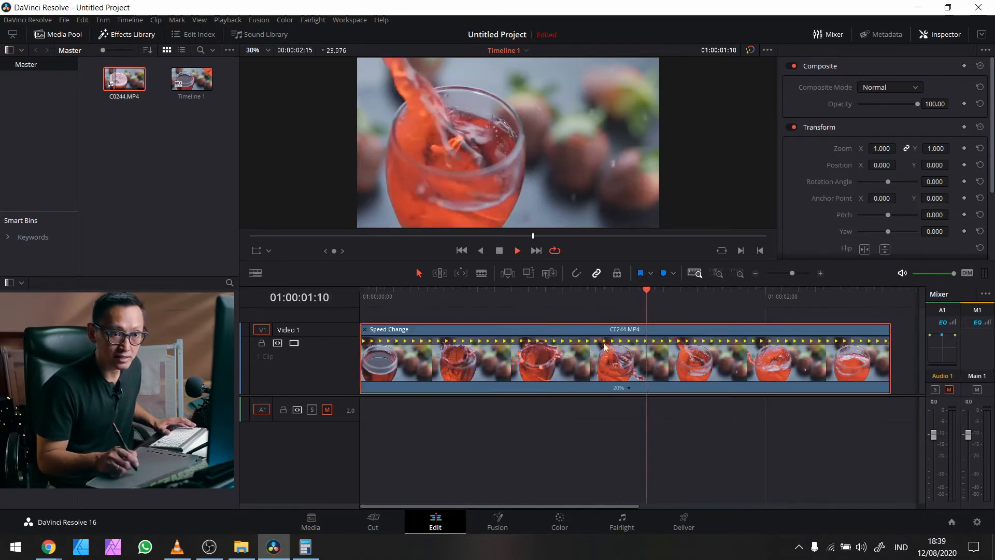
pyautogui.press('space')
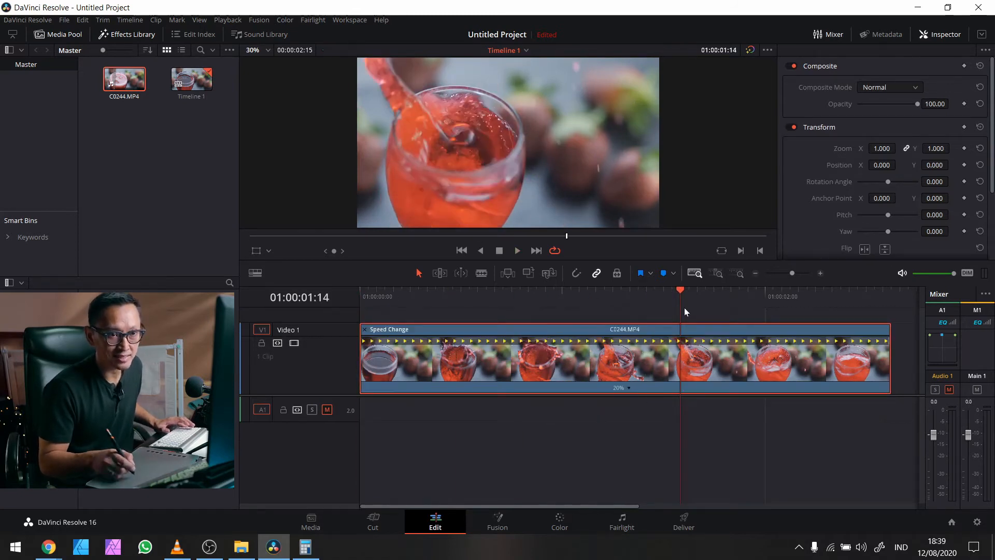
pyautogui.moveTo(679, 291); pyautogui.dragTo(463, 284)
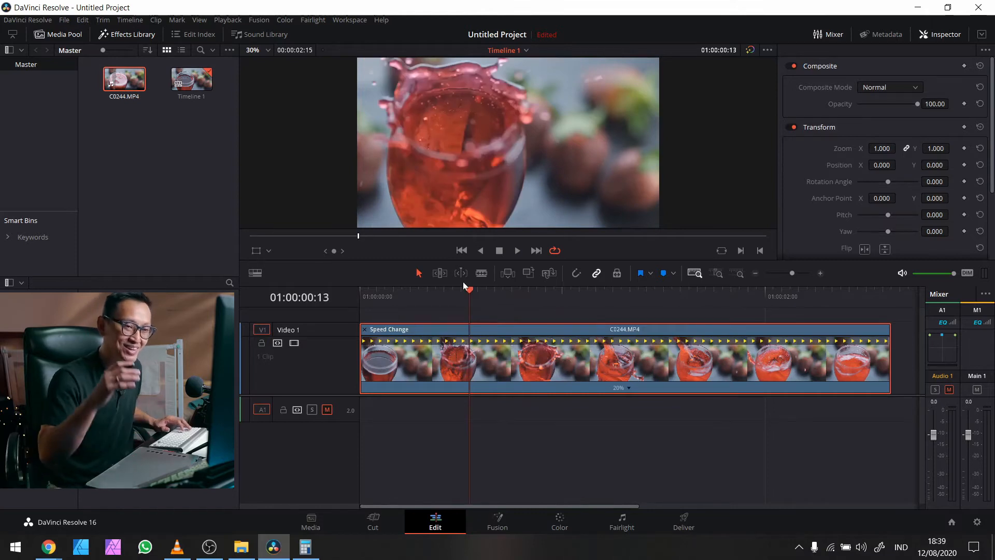
pyautogui.moveTo(467, 289); pyautogui.dragTo(439, 292)
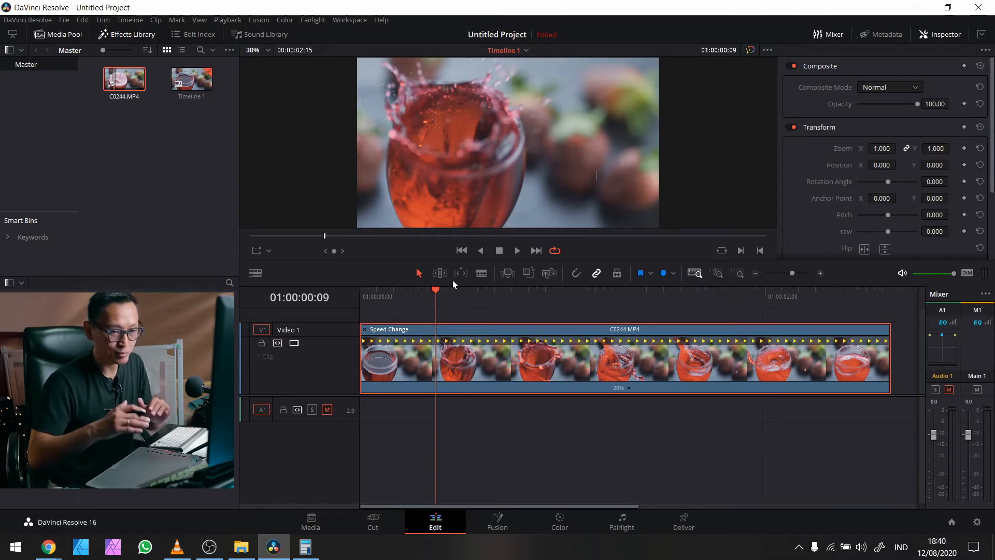
pyautogui.moveTo(440, 290)
pyautogui.mouseDown()
pyautogui.moveTo(411, 296)
pyautogui.moveTo(437, 304)
pyautogui.mouseUp()
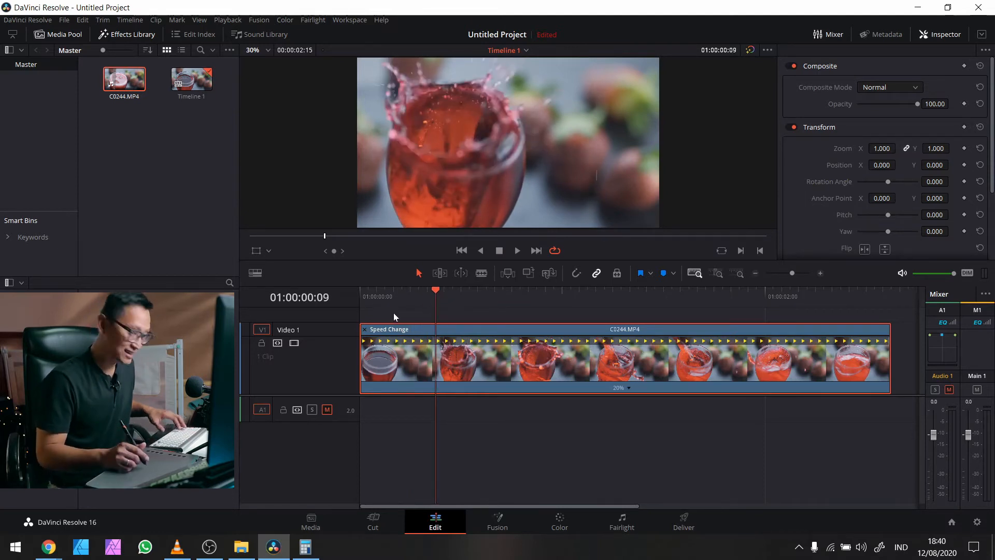
# Step: Add speed points at the splash start (00:09) and end (00:18)
pyautogui.click(629, 387)
pyautogui.click(673, 402)
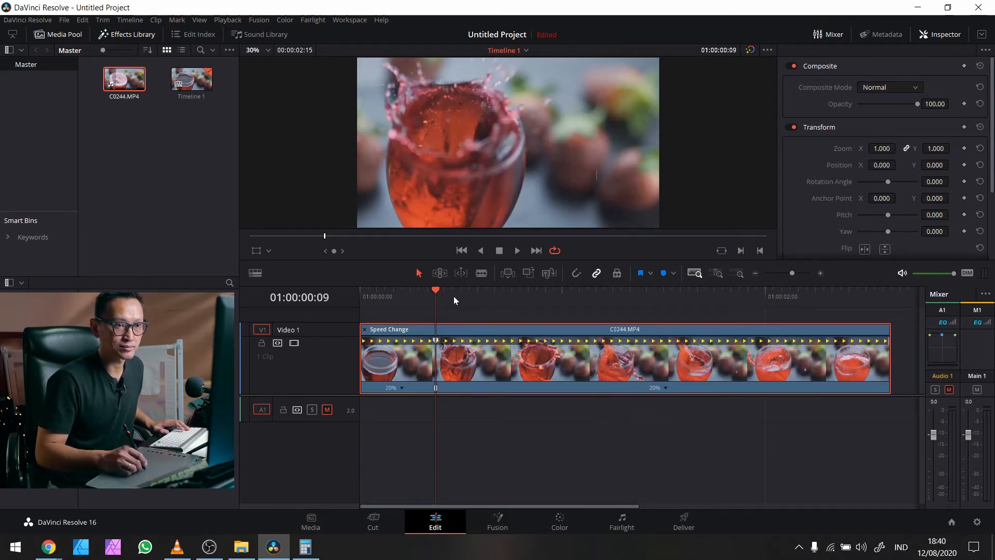
pyautogui.moveTo(442, 291); pyautogui.dragTo(526, 306)
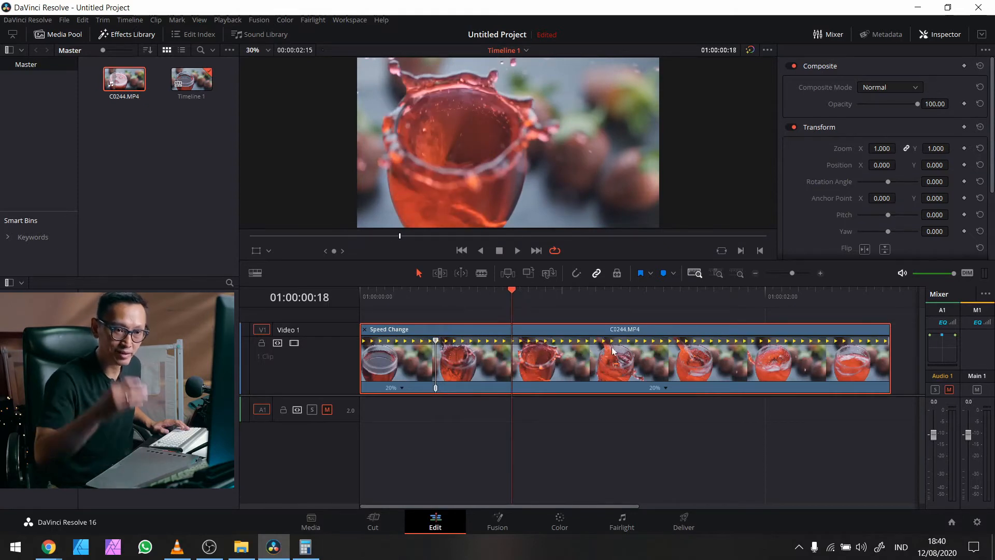
pyautogui.click(666, 389)
pyautogui.click(691, 402)
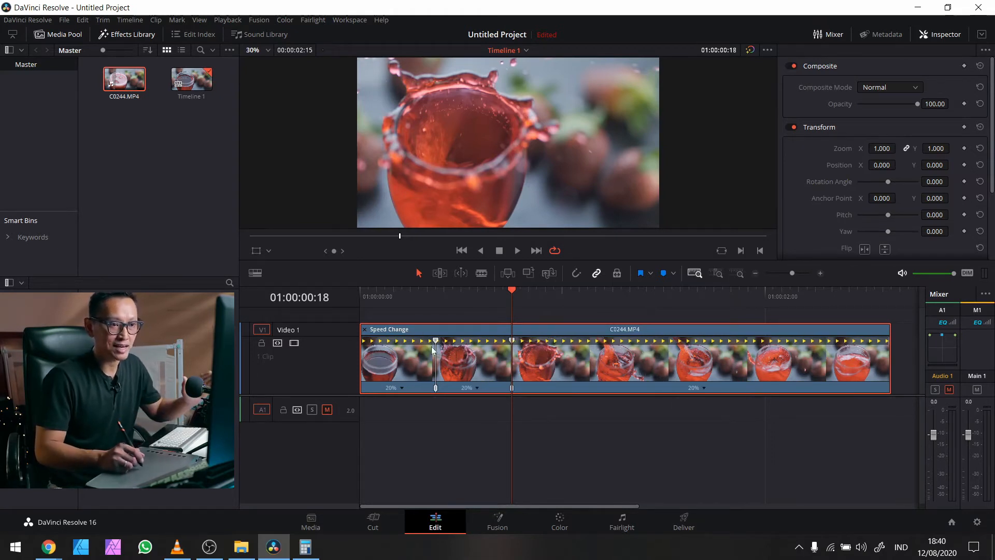
# Step: Set the middle splash section to 10%, play the ramp, and hide retime controls
pyautogui.click(477, 387)
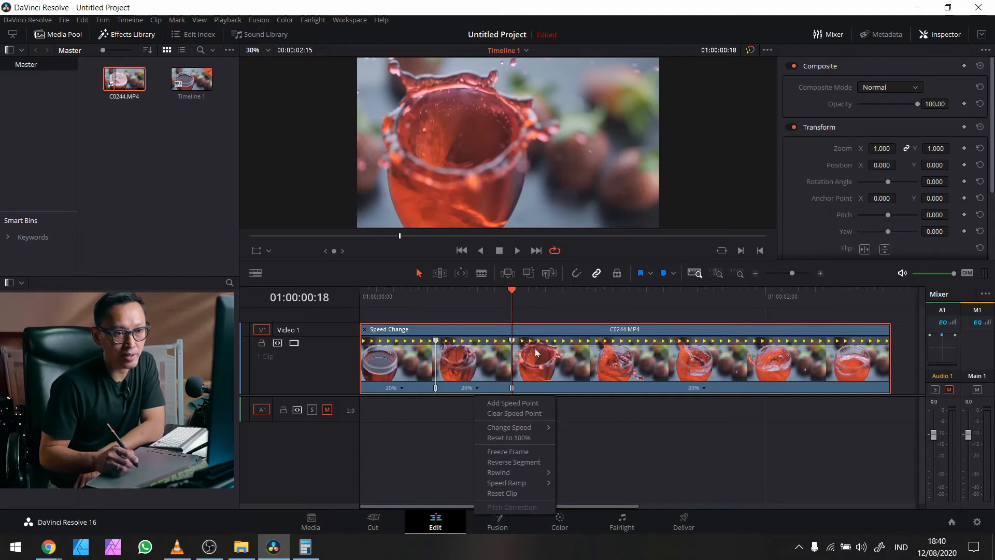
pyautogui.moveTo(533, 427)
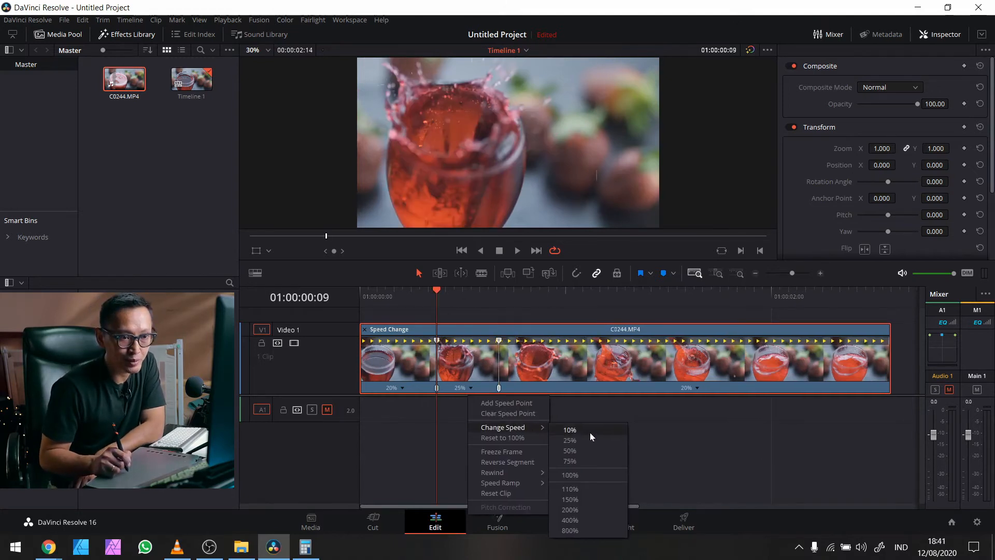
pyautogui.click(589, 431)
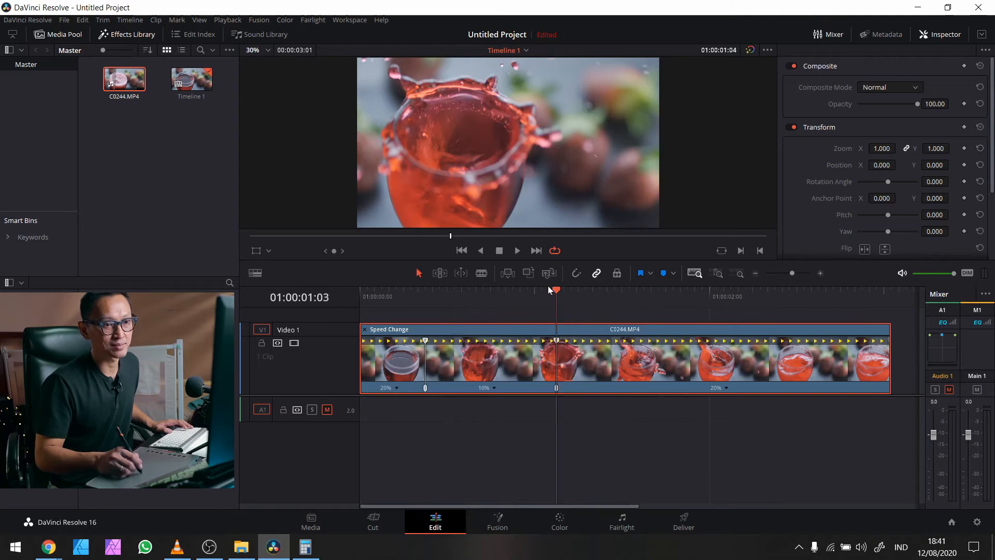
pyautogui.click(377, 296)
pyautogui.press('space')
pyautogui.press('space')
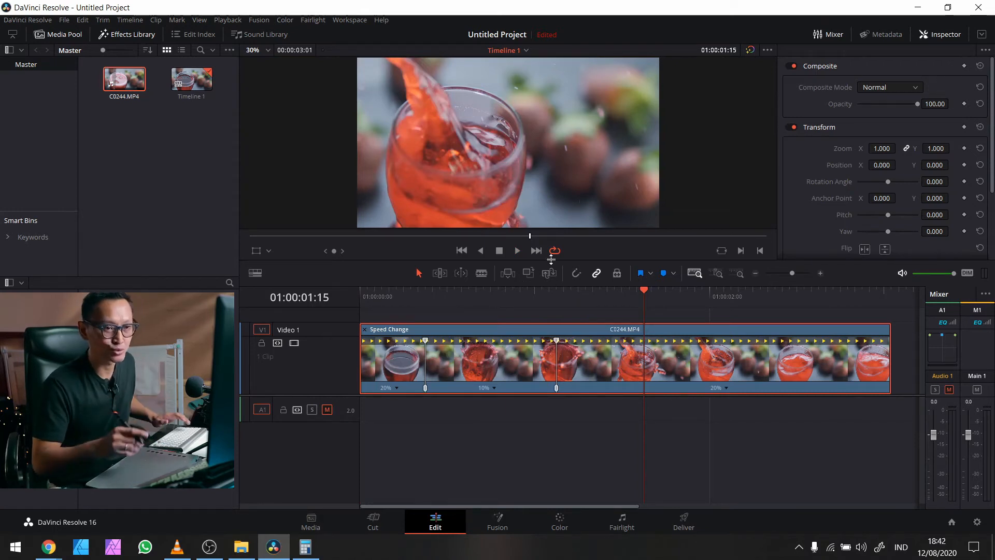
pyautogui.hotkey('ctrl', 'r')
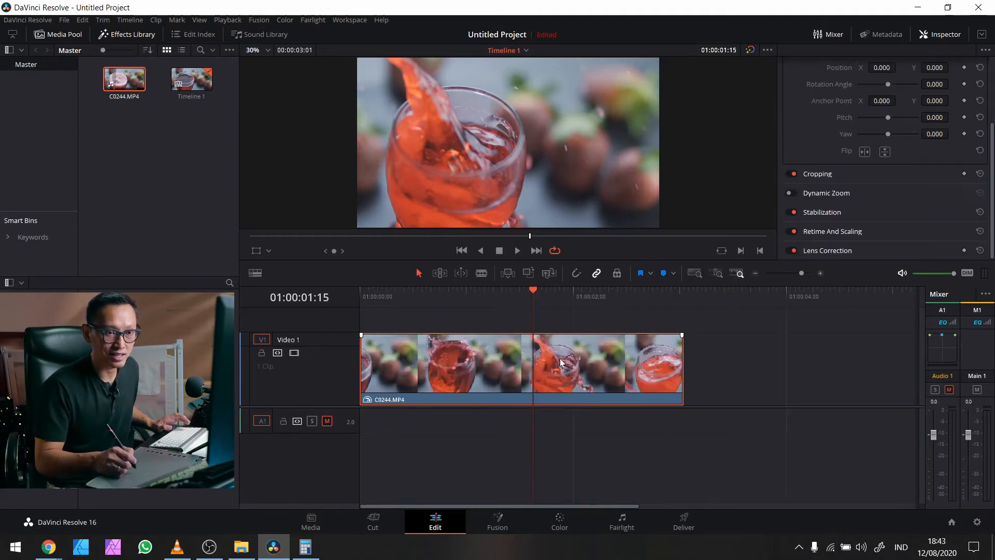
# Step: Show the clip's retime curve and switch it from Retime Frame to Retime Speed
pyautogui.rightClick(561, 365)
pyautogui.click(594, 249)
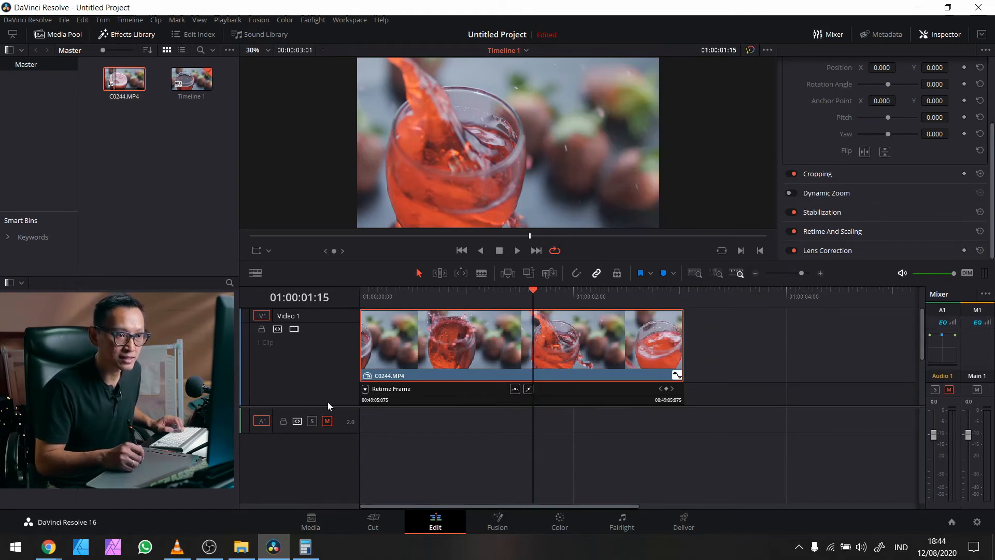
pyautogui.moveTo(326, 406); pyautogui.dragTo(327, 488)
pyautogui.middleClick(703, 455)
pyautogui.moveTo(534, 297); pyautogui.dragTo(455, 298)
pyautogui.click(365, 385)
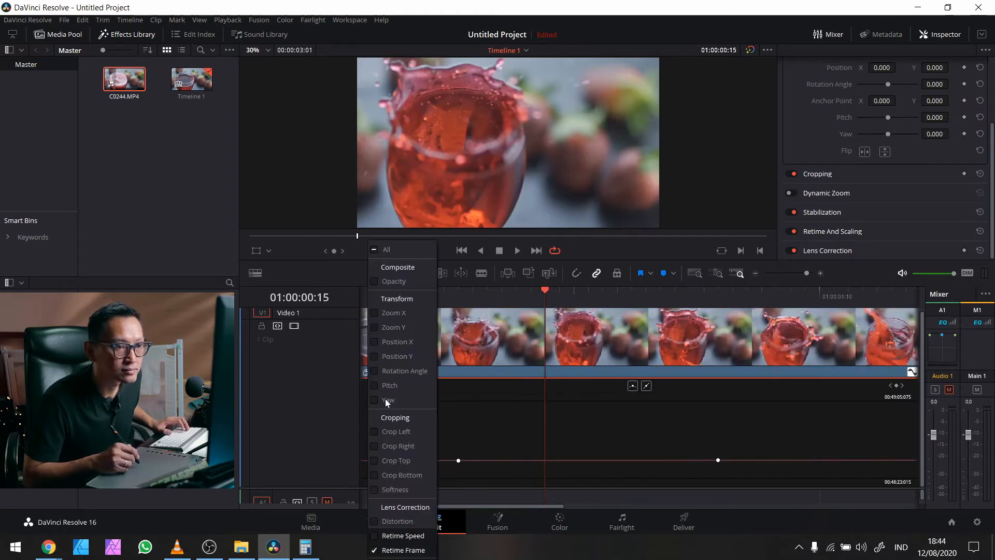
pyautogui.click(403, 536)
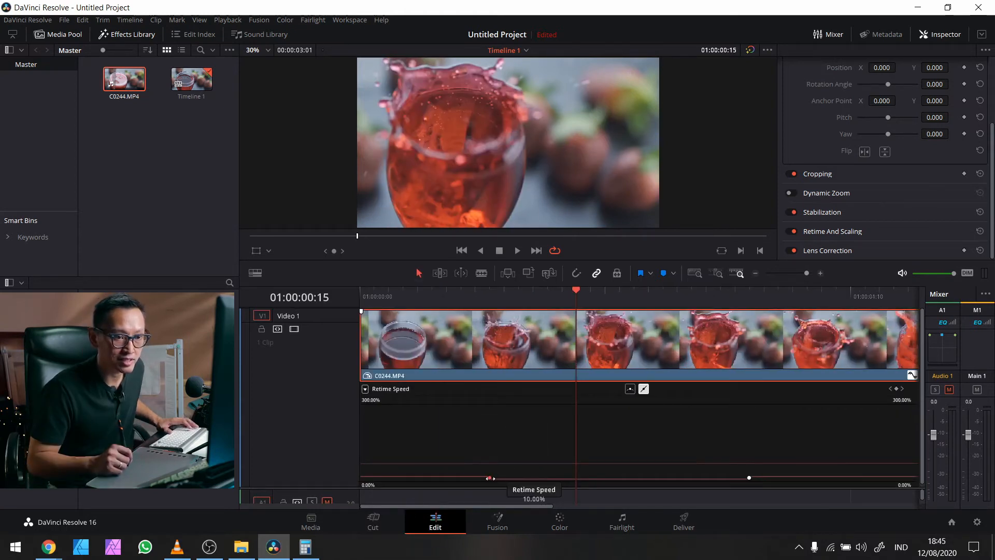
# Step: Smooth both speed keyframes so the ramp eases in and out
pyautogui.click(631, 390)
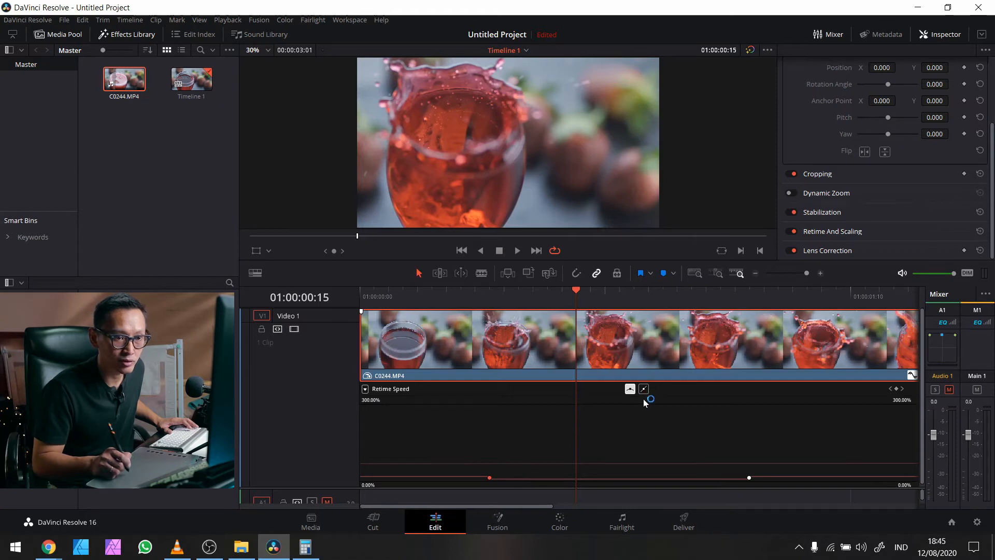
pyautogui.click(748, 477)
pyautogui.click(630, 389)
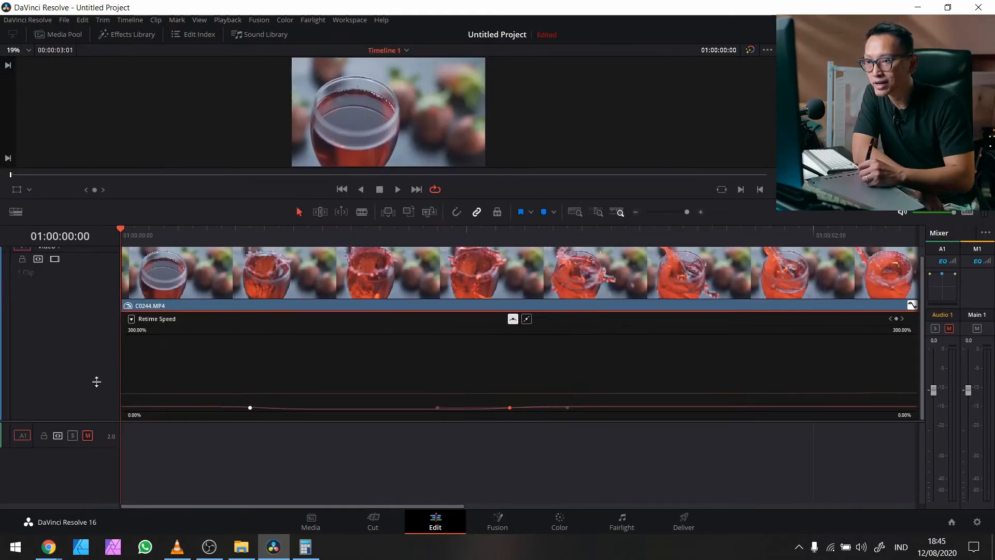
pyautogui.scroll(-3, 97, 365)
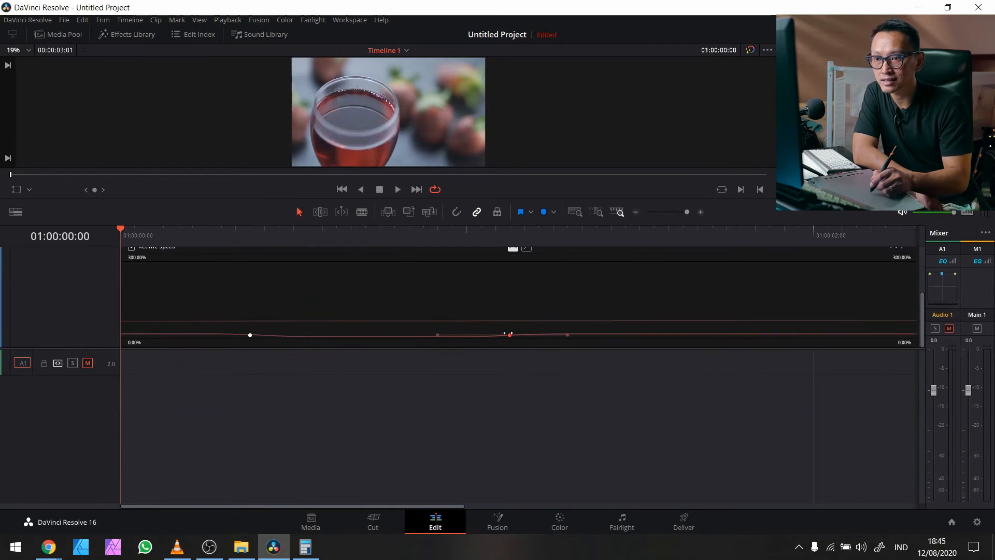
# Step: Shorten the keyframe easing, scrub the ramp start, and enlarge the viewer with full timeline zoom
pyautogui.moveTo(438, 335)
pyautogui.mouseDown()
pyautogui.moveTo(531, 348)
pyautogui.moveTo(438, 335)
pyautogui.mouseUp()
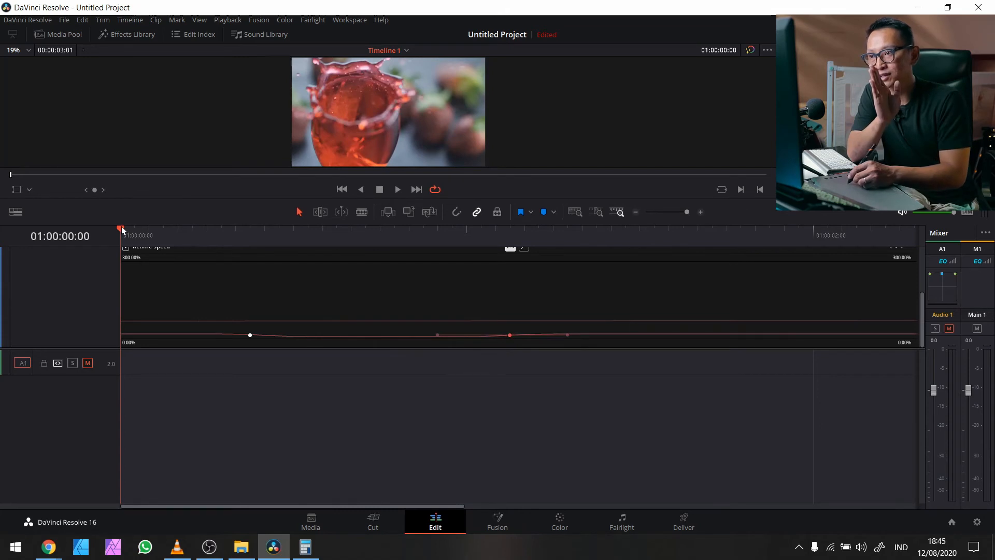
pyautogui.moveTo(125, 235); pyautogui.dragTo(596, 277)
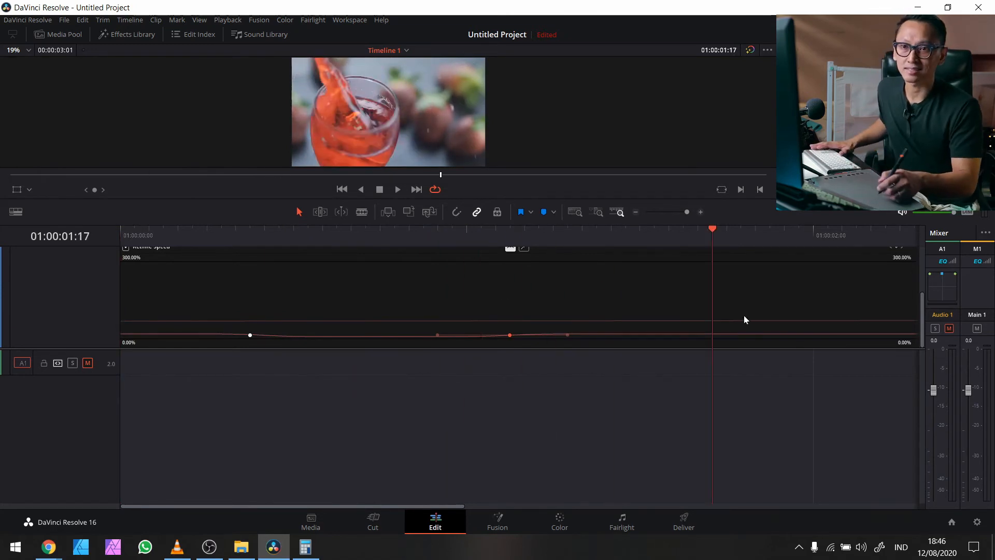
pyautogui.moveTo(657, 224); pyautogui.dragTo(677, 352)
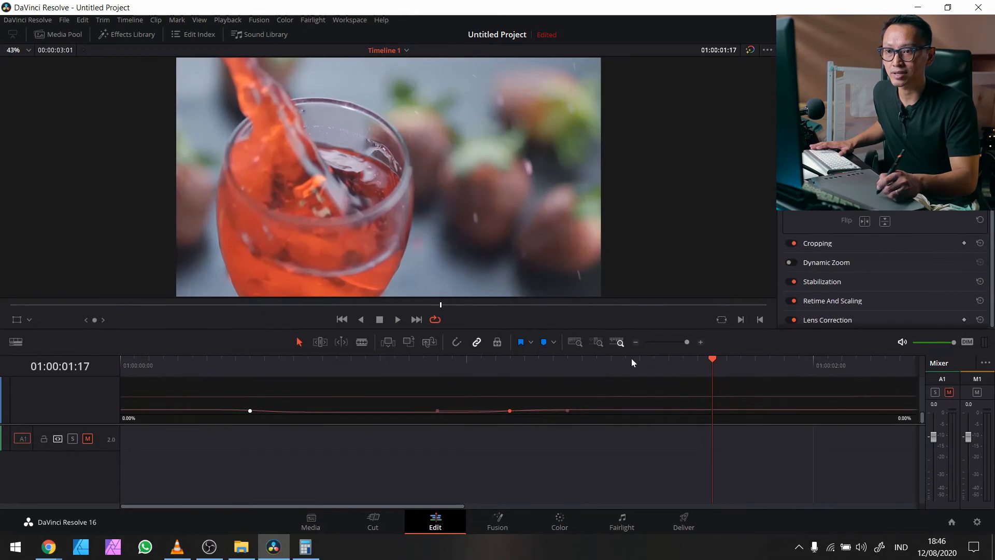
pyautogui.click(576, 342)
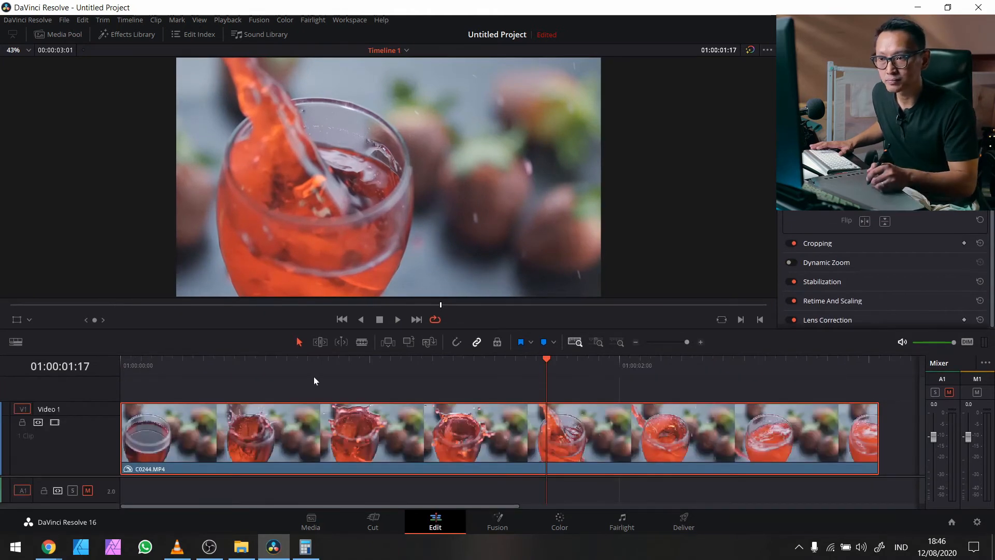
# Step: Show the 20%/10%/20% retime controls and play the ramp from the start
pyautogui.press('Home')
pyautogui.hotkey('ctrl', 'r')
pyautogui.hotkey('ctrl', 'r')
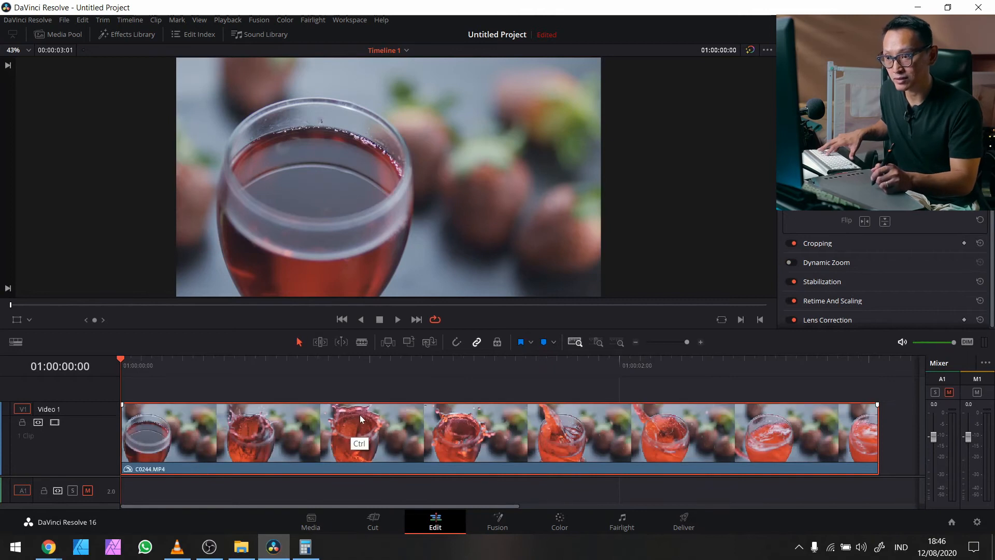
pyautogui.press('space')
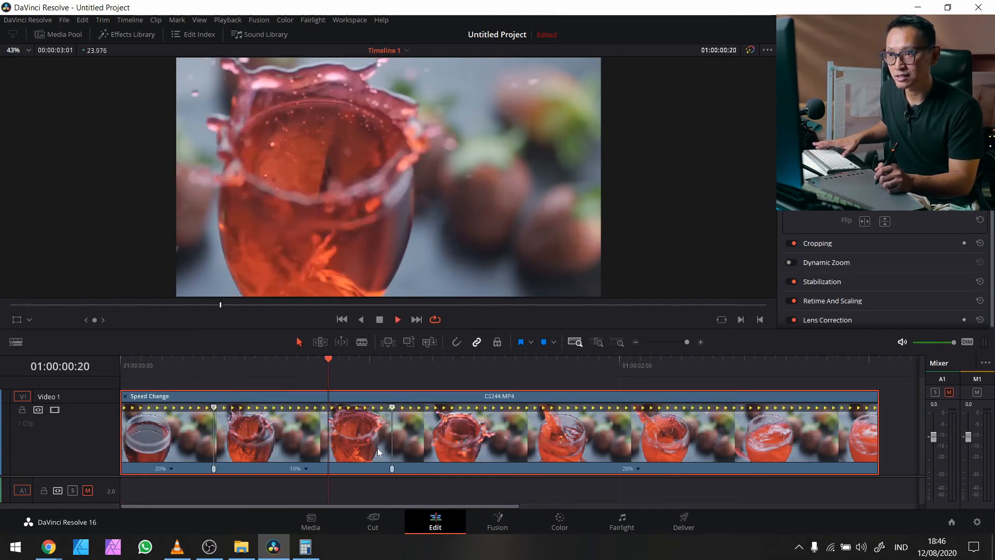
pyautogui.press('space')
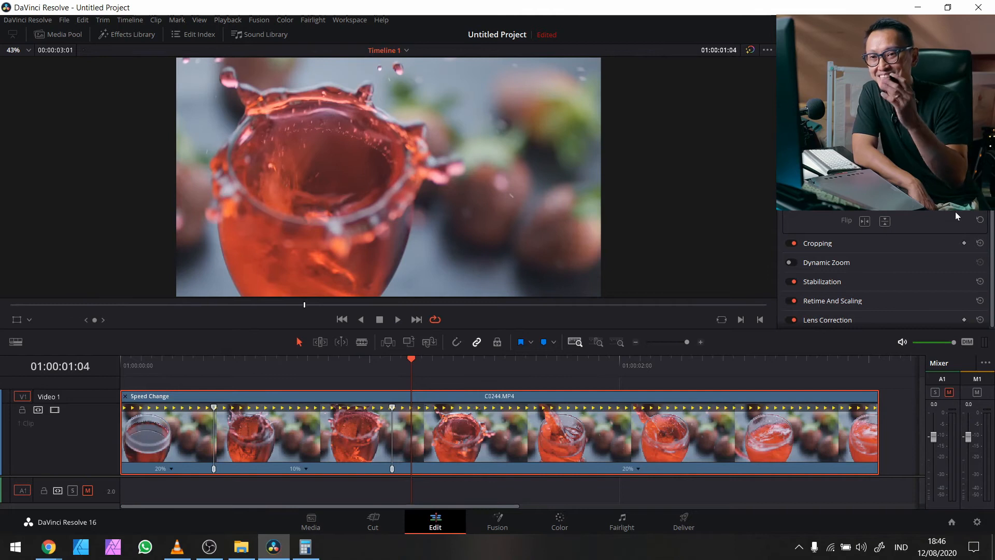
pyautogui.moveTo(991, 304); pyautogui.dragTo(992, 311)
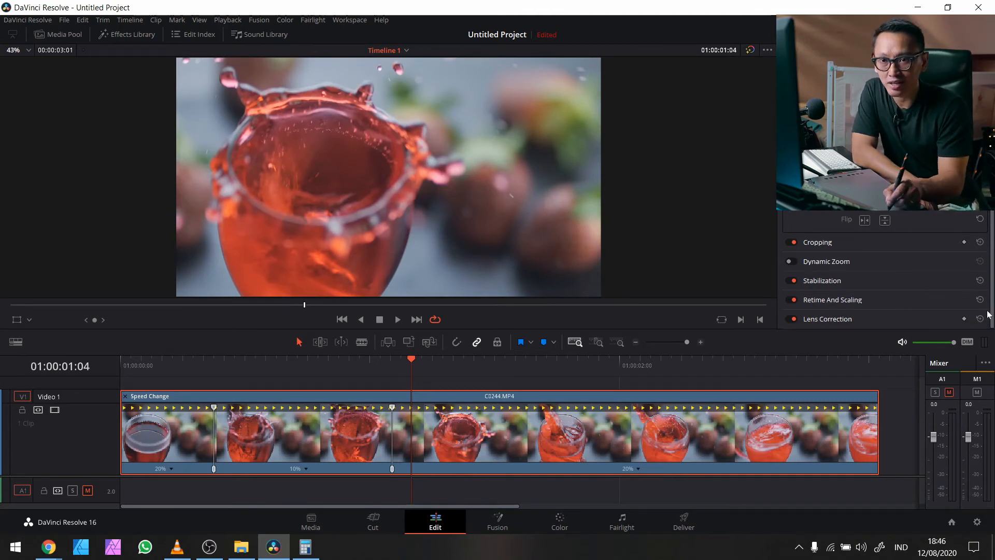
# Step: Set Retime Process to Optical Flow and Motion Estimation to Enhanced Better
pyautogui.click(825, 299)
pyautogui.moveTo(992, 270); pyautogui.dragTo(989, 331)
pyautogui.click(902, 246)
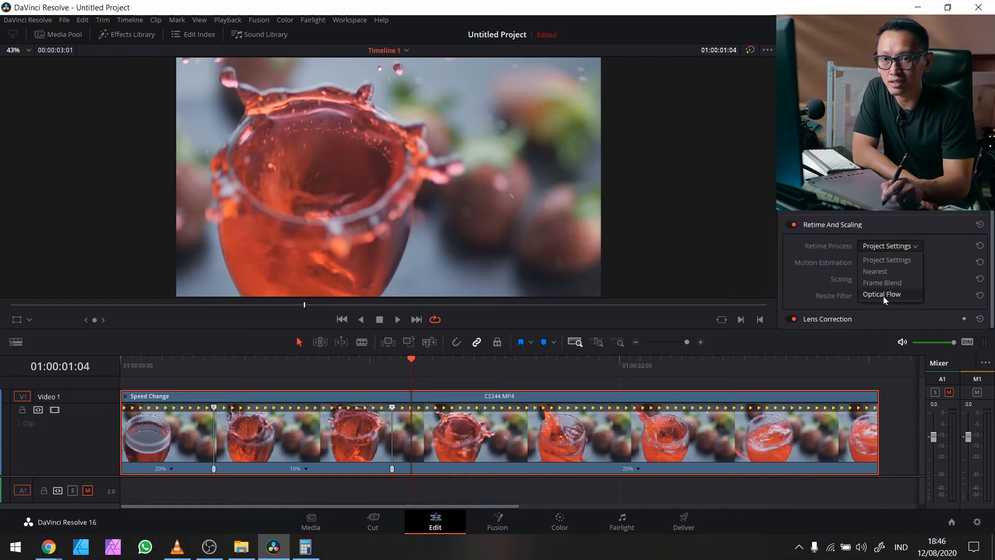
pyautogui.click(883, 295)
pyautogui.click(894, 263)
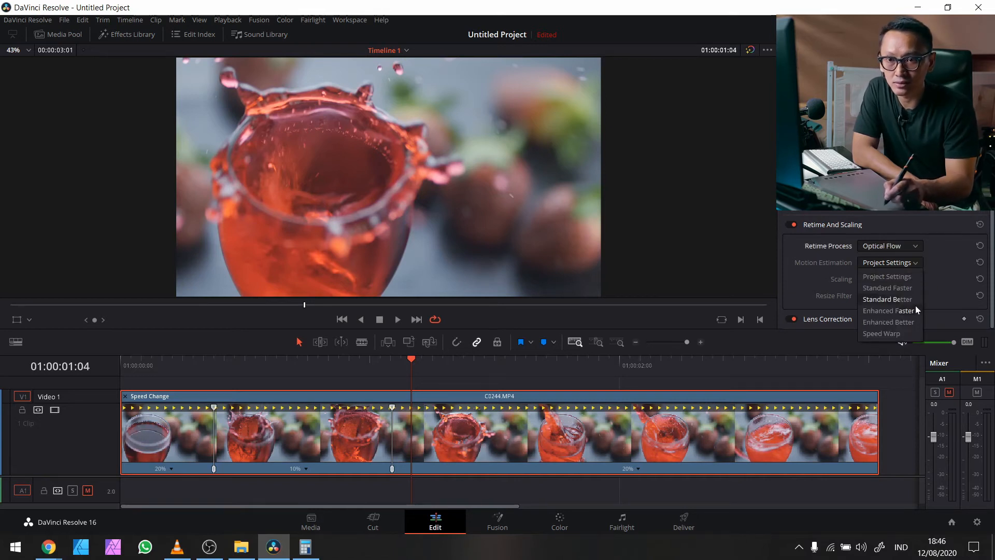
pyautogui.click(906, 322)
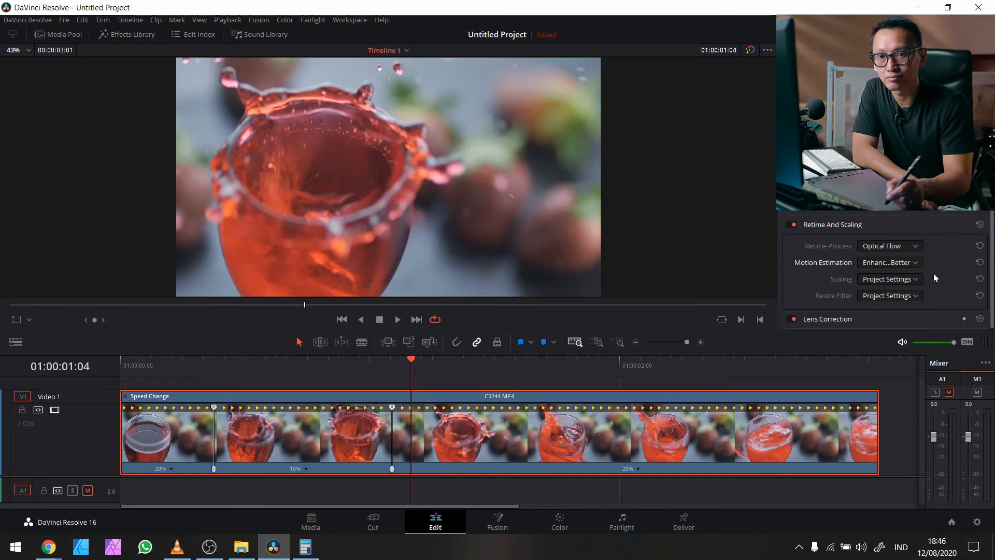
# Step: Scrub and play the splash to check the retimed frames, then return to the first frame
pyautogui.moveTo(390, 373); pyautogui.dragTo(248, 422)
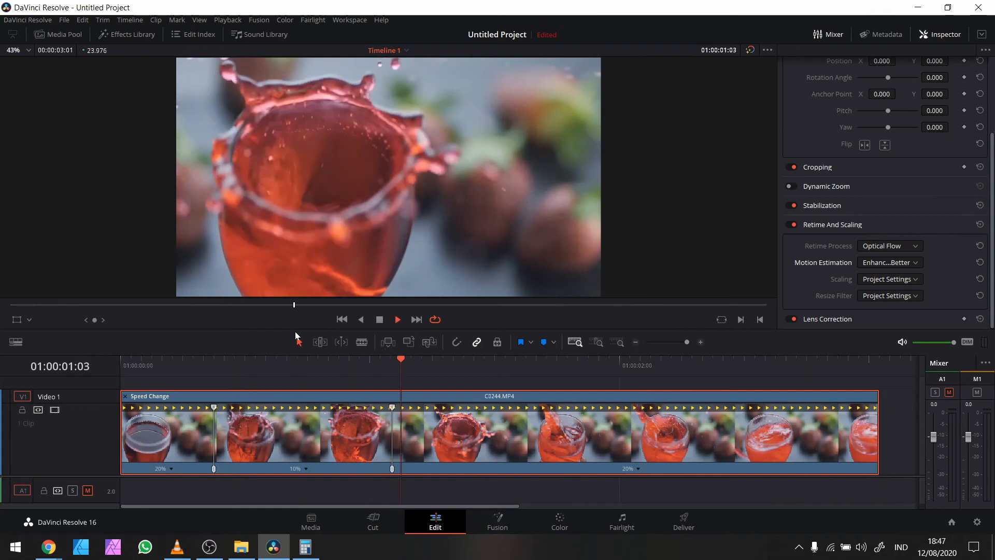
pyautogui.press('space')
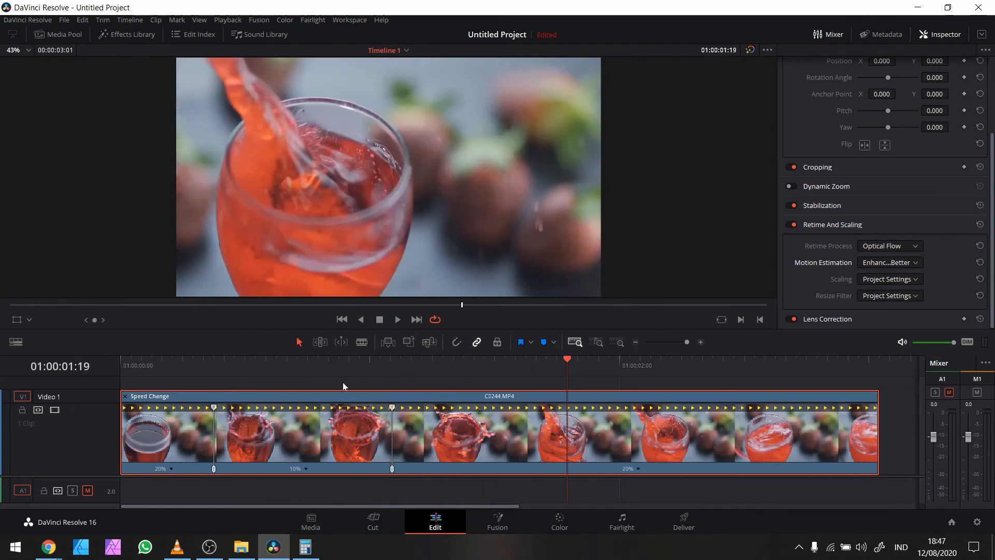
pyautogui.moveTo(381, 366); pyautogui.dragTo(127, 362)
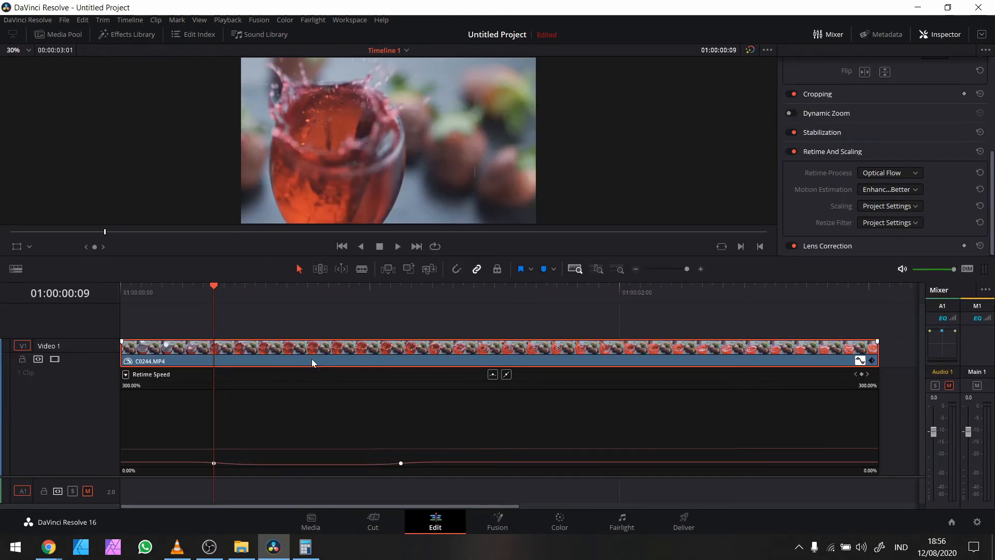
# Step: Set the drink clip's Render Cache Fusion Output to On, hide its retime curve, and play full screen
pyautogui.rightClick(312, 362)
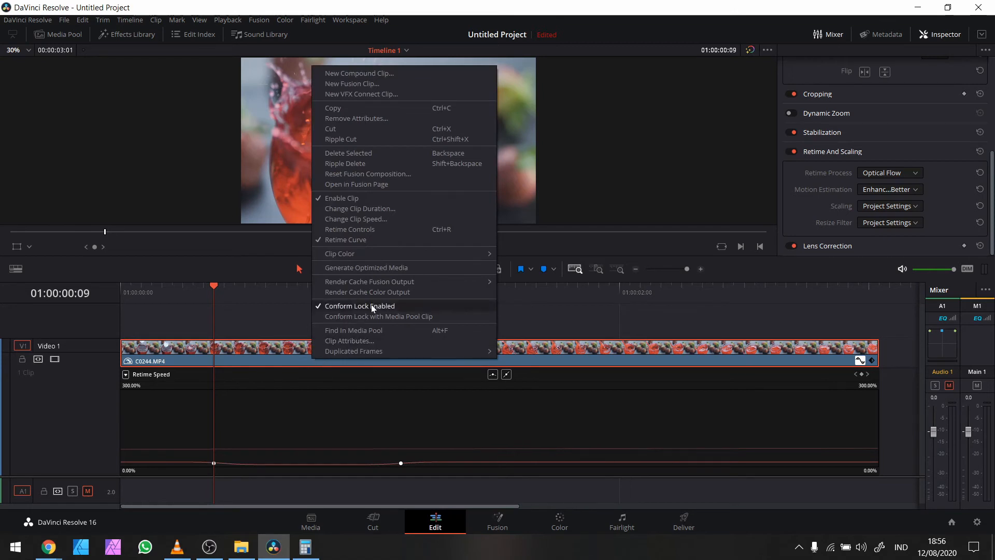
pyautogui.moveTo(410, 282)
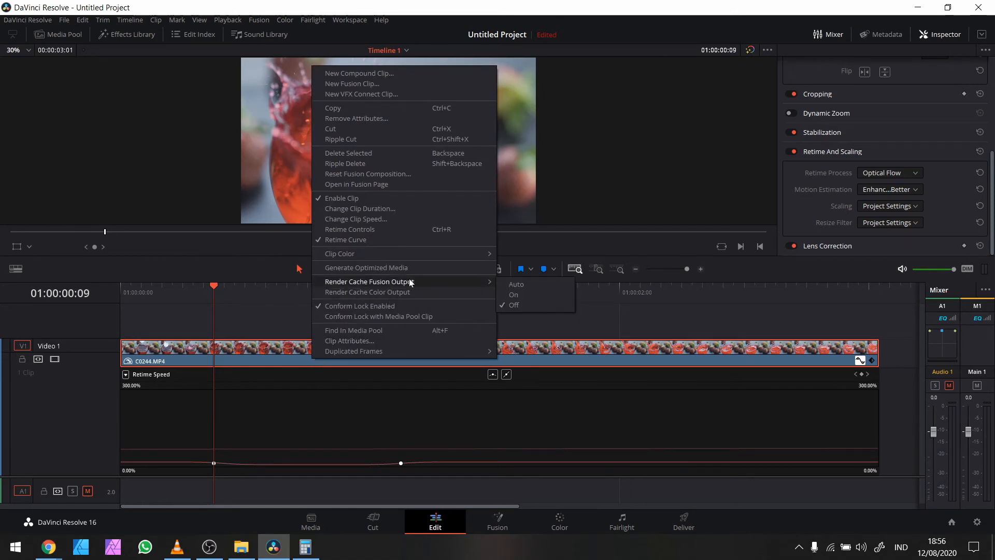
pyautogui.click(543, 294)
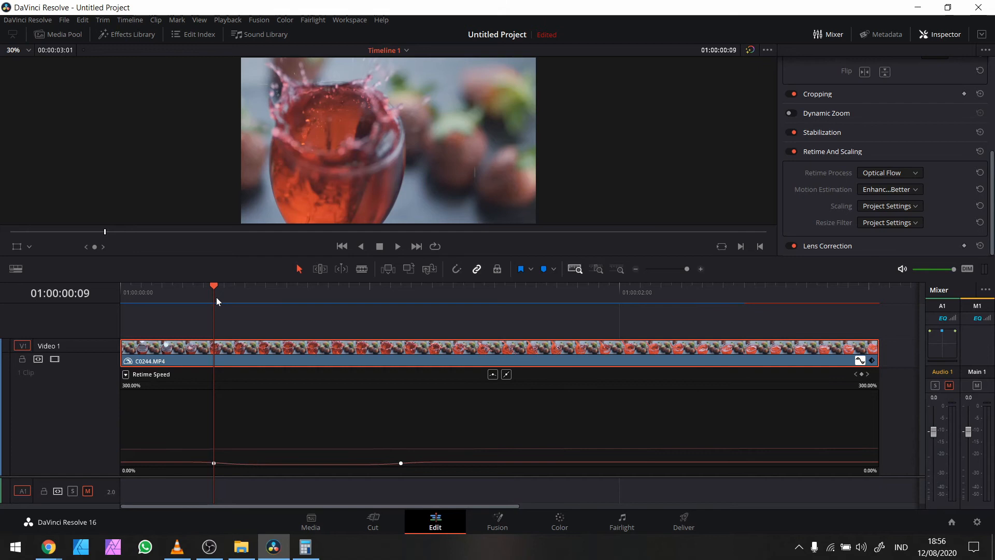
pyautogui.click(860, 359)
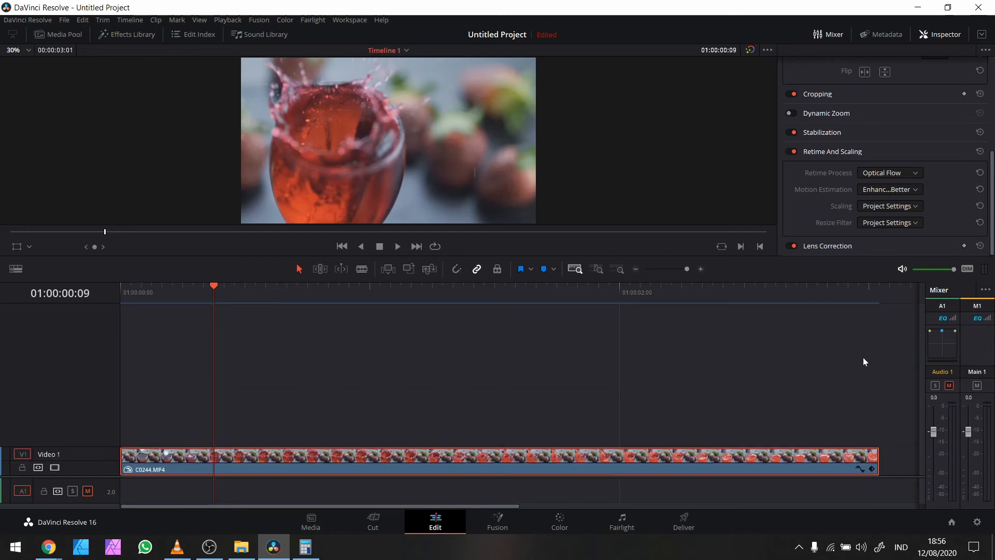
pyautogui.click(89, 478)
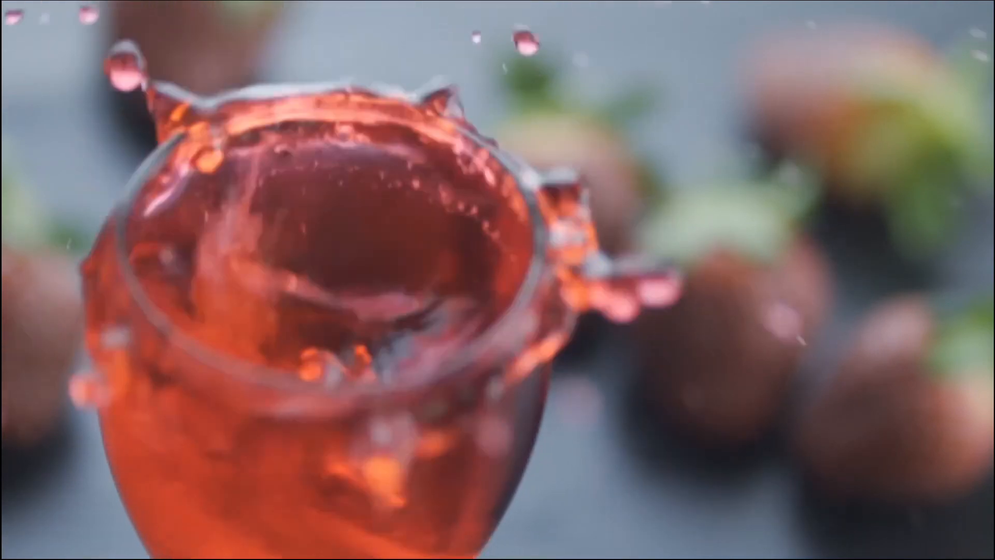
# Step: On the Color page, raise the drink clip's saturation to 60.20
pyautogui.press('Escape')
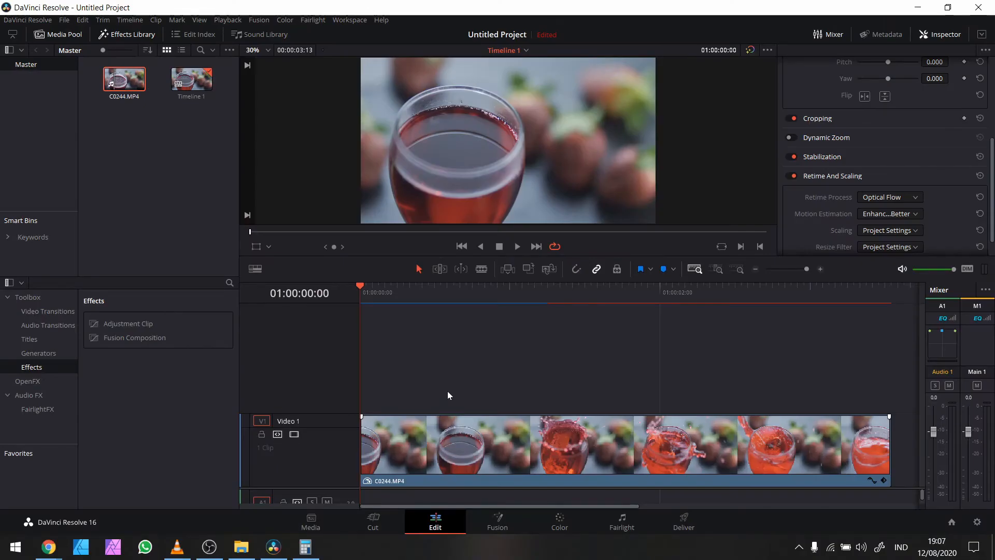
pyautogui.click(557, 525)
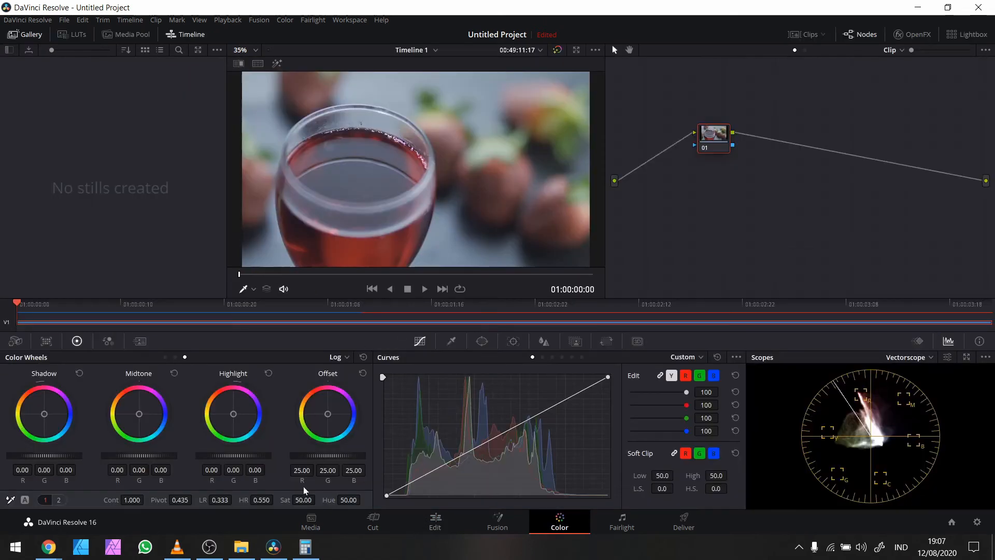
pyautogui.moveTo(303, 500); pyautogui.dragTo(318, 499)
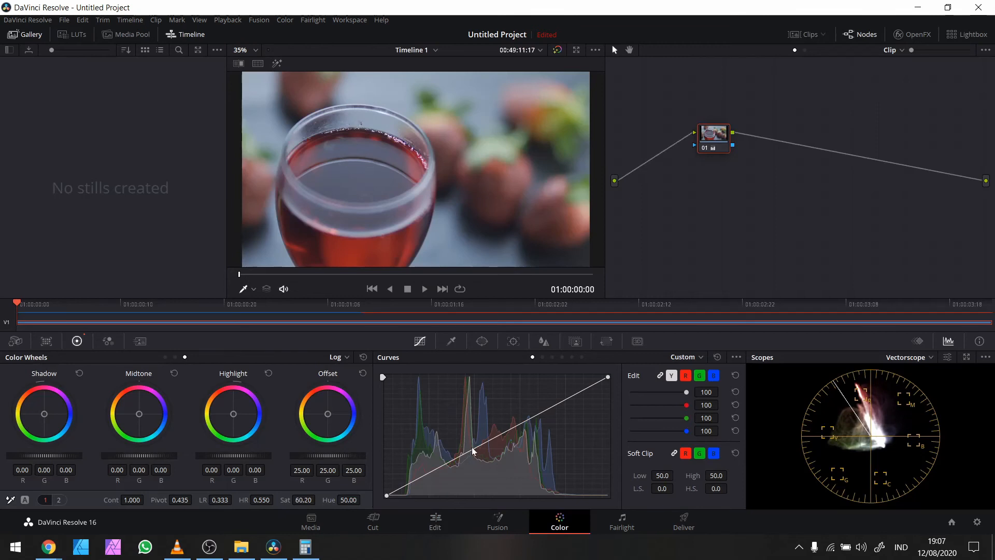
# Step: Pull a Y curve point down to darken the midtones, then review the clip on the Waveform scope
pyautogui.moveTo(447, 465); pyautogui.dragTo(454, 473)
pyautogui.moveTo(453, 473); pyautogui.dragTo(457, 476)
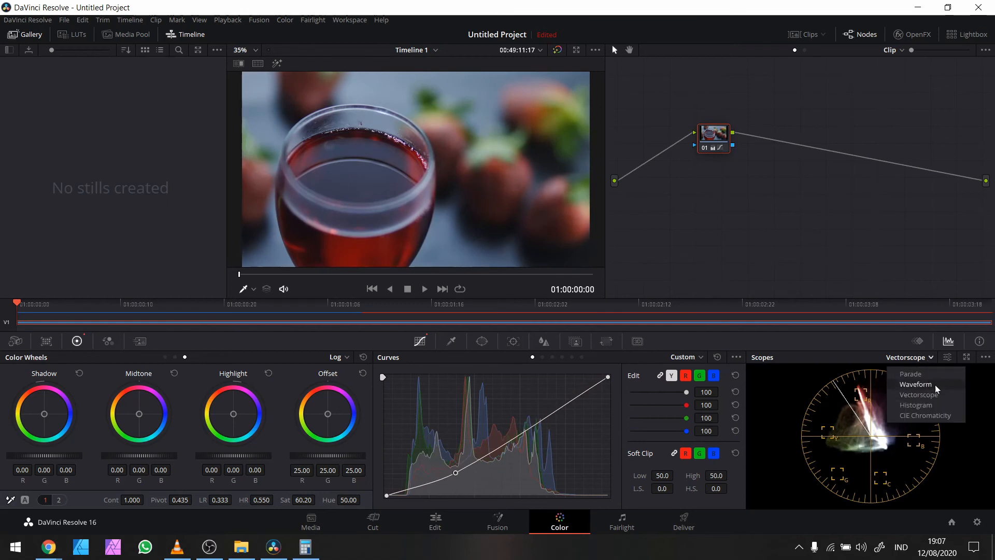
pyautogui.click(916, 384)
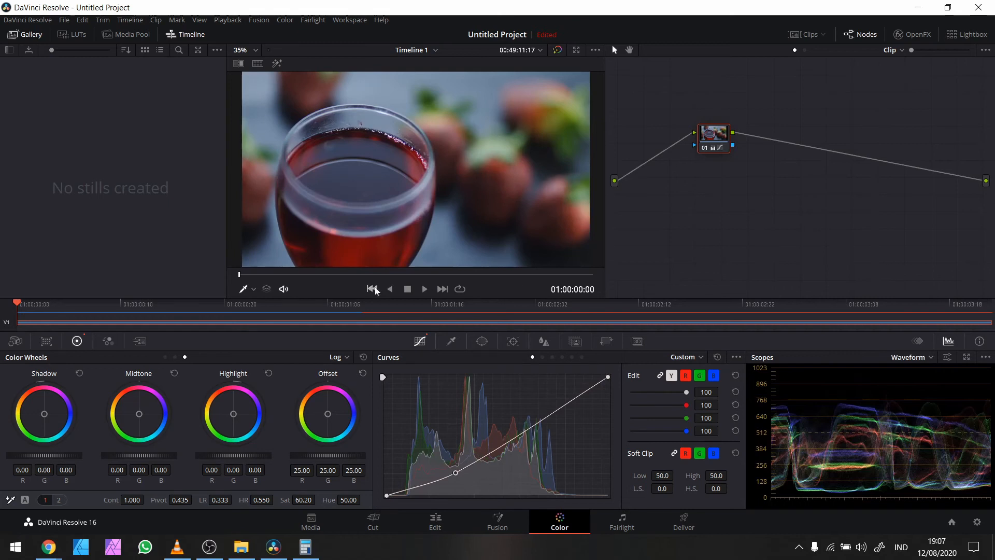
pyautogui.moveTo(29, 308); pyautogui.dragTo(97, 304)
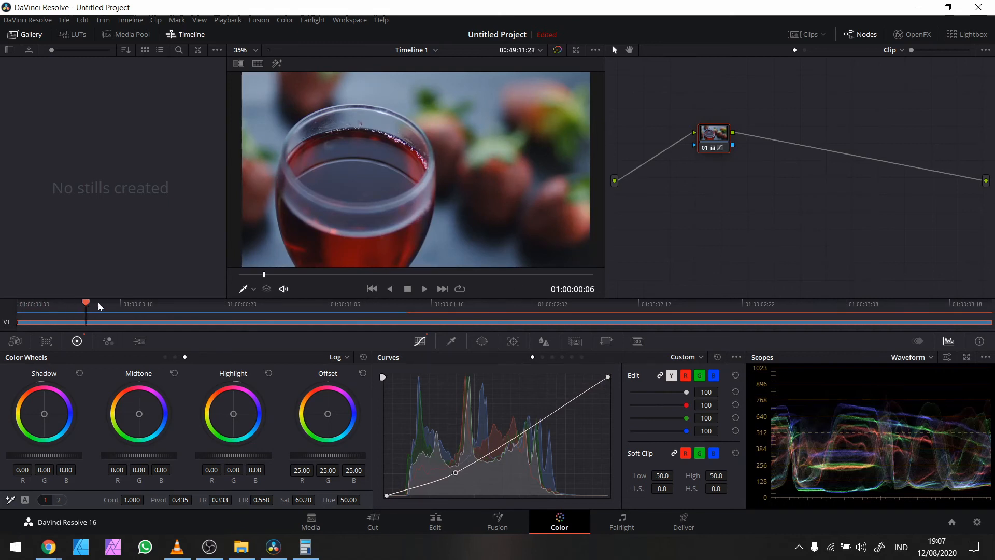